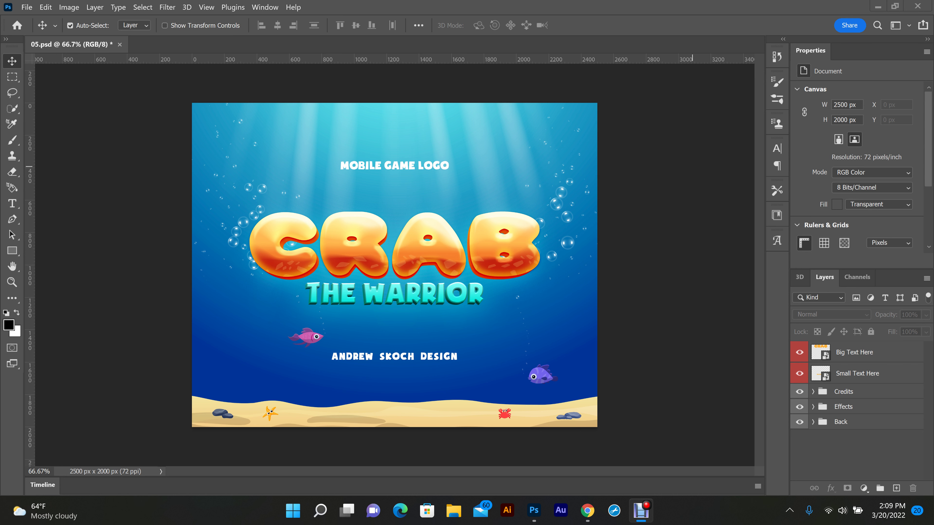
Step: Select the Big Text Here smart object layer in the Layers panel
click(854, 352)
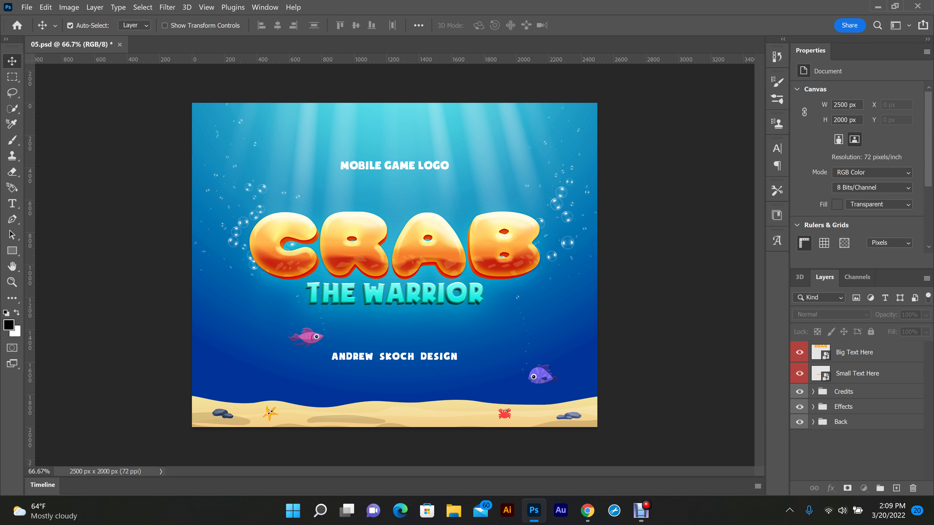
Step: Replace the headline word CRAB with EDIT inside the Big Text Here smart object and save it back
double_click(821, 352)
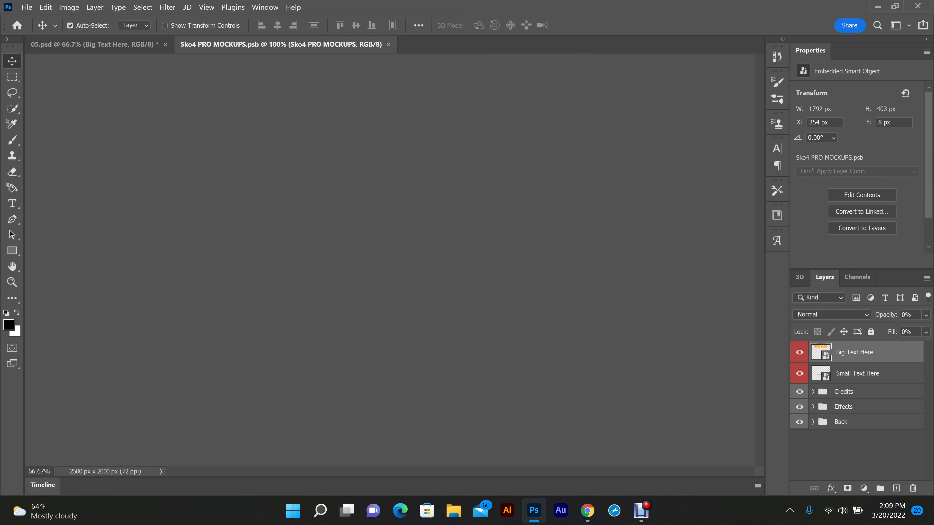
key(t)
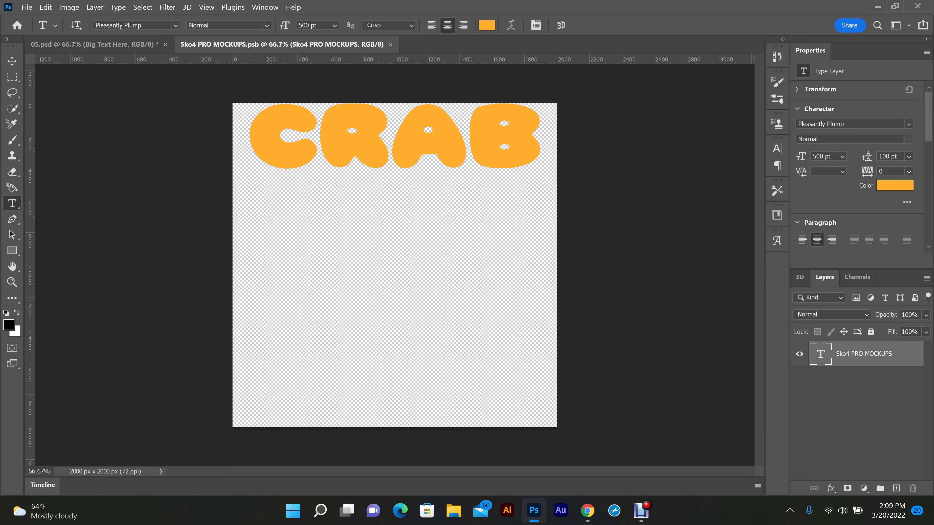
double_click(393, 154)
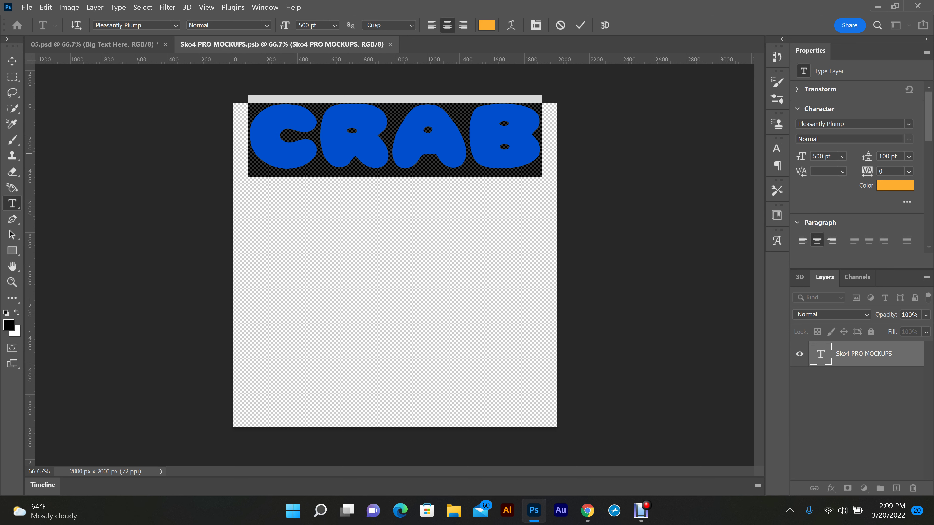
text(EDIT)
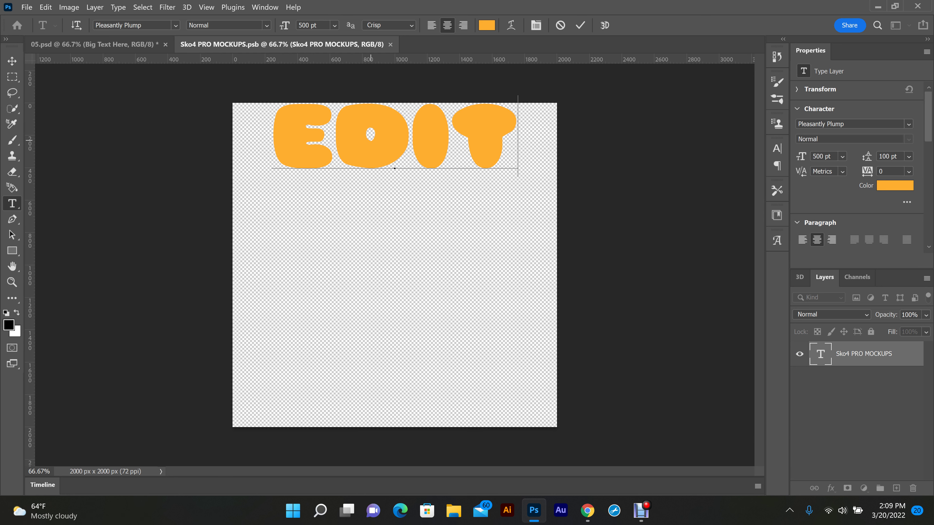
key(ctrl+Return)
key(v)
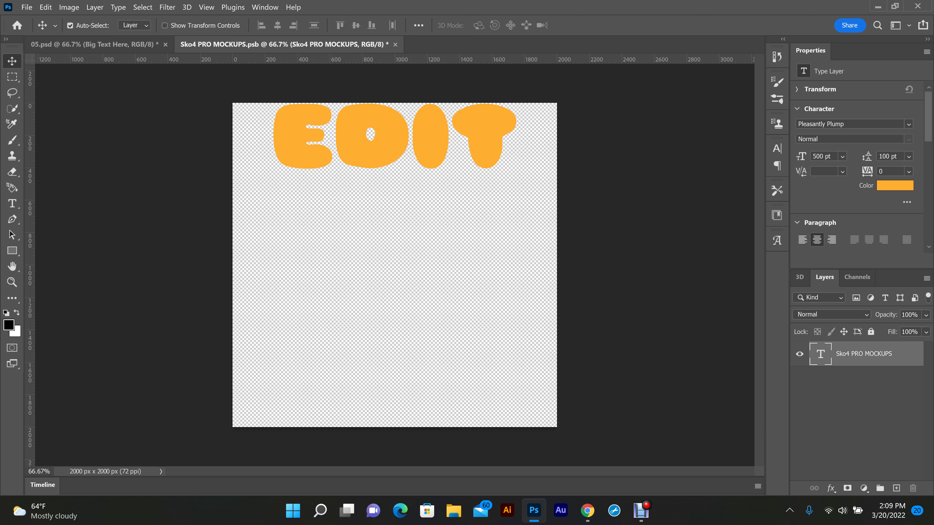
click(395, 44)
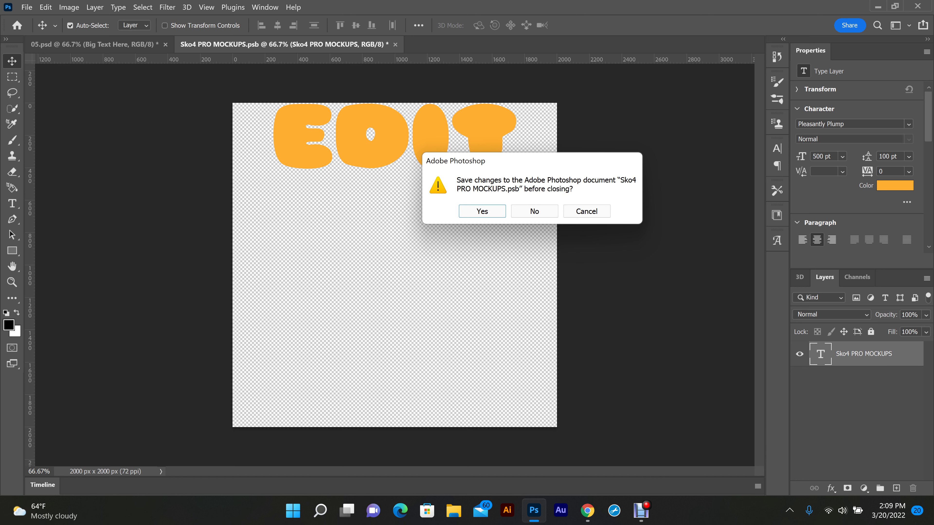
key(Return)
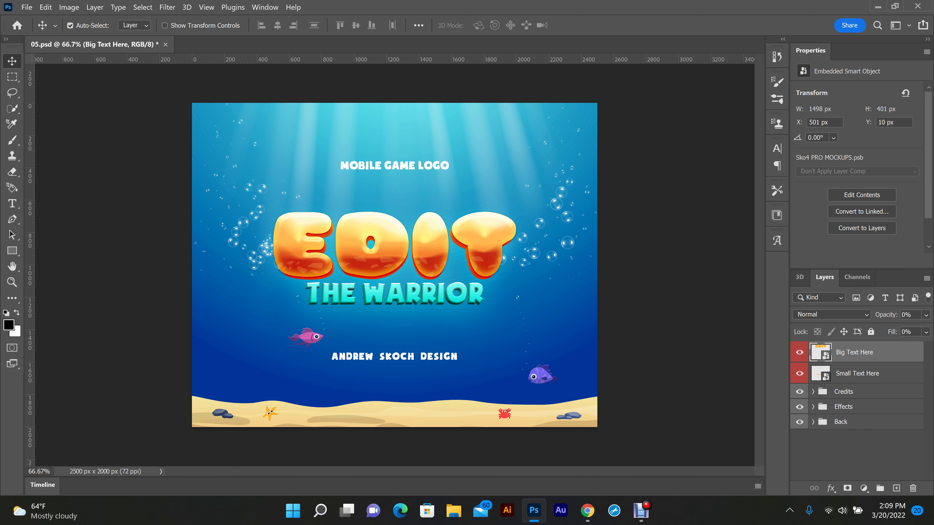
Step: Retype the Small Text Here subtitle from THE WARRIOR to GILDEDAPP5 and save it into the logo
double_click(821, 373)
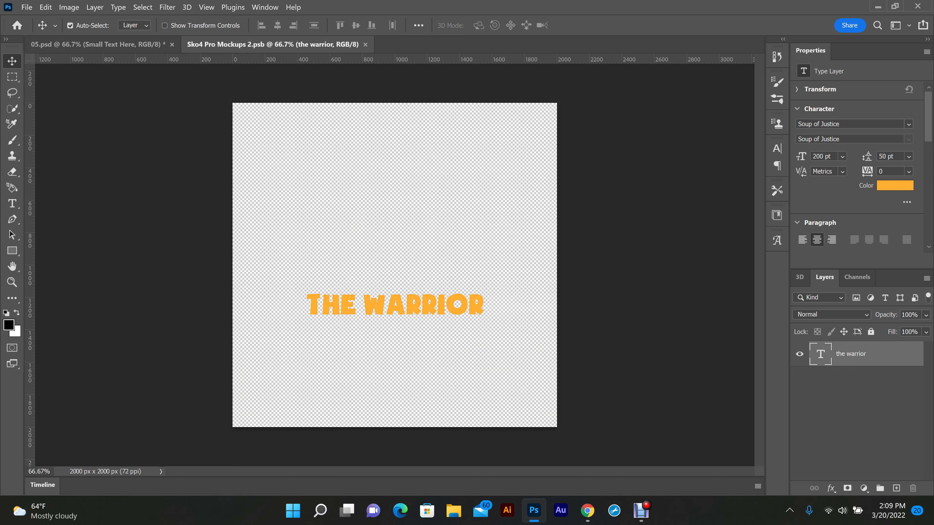
key(t)
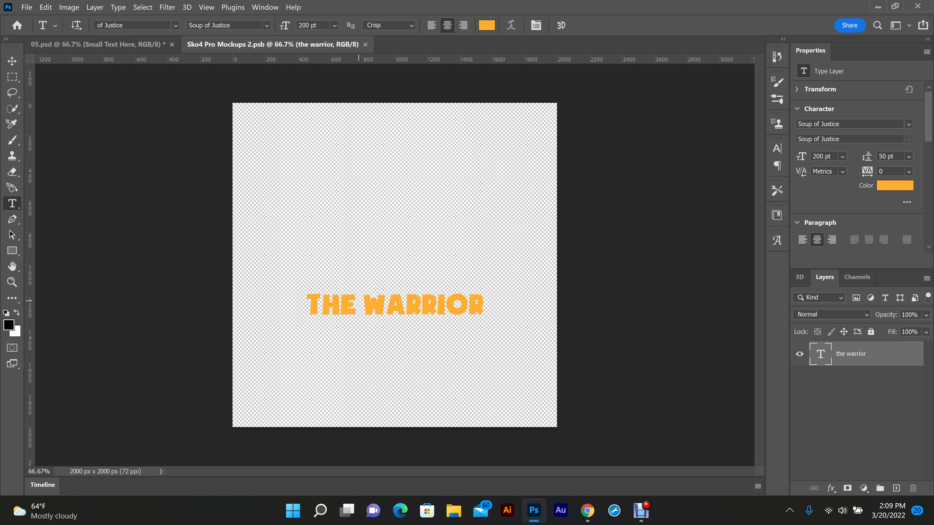
triple_click(359, 305)
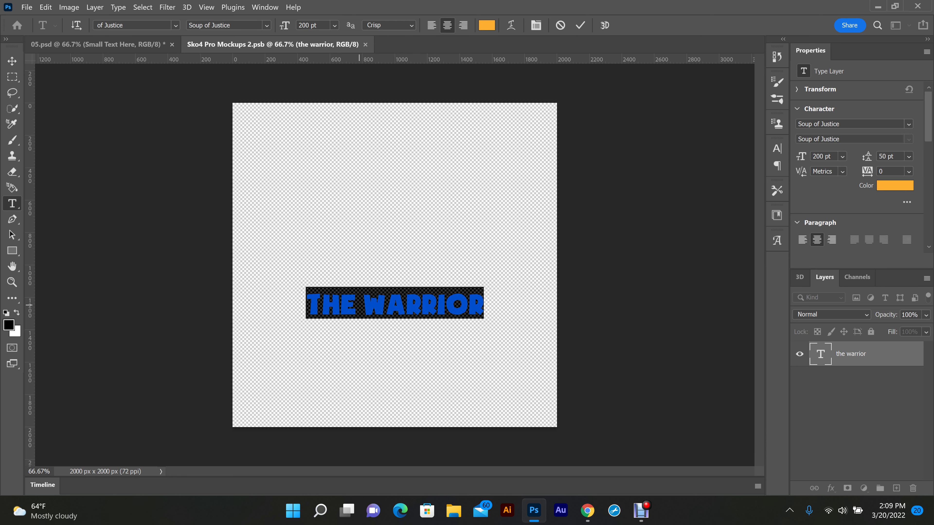
text(GILDE)
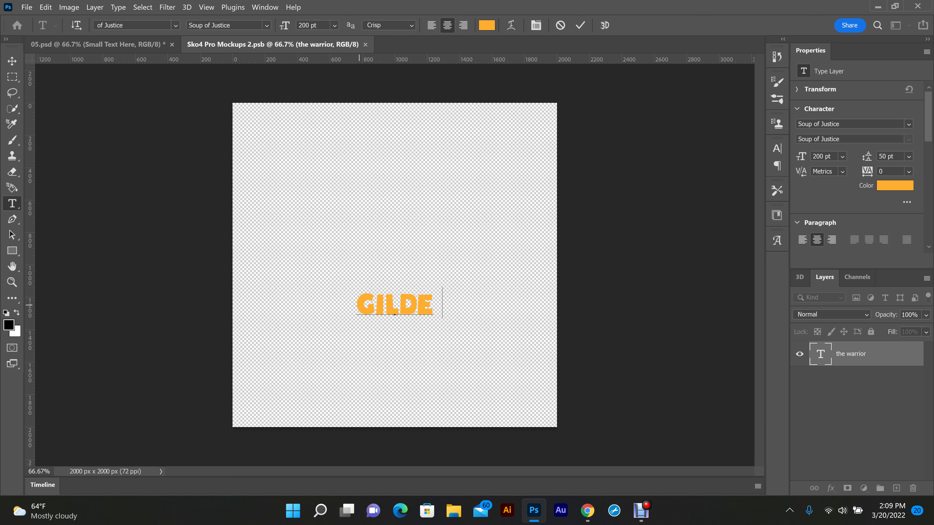
text(DA PPS)
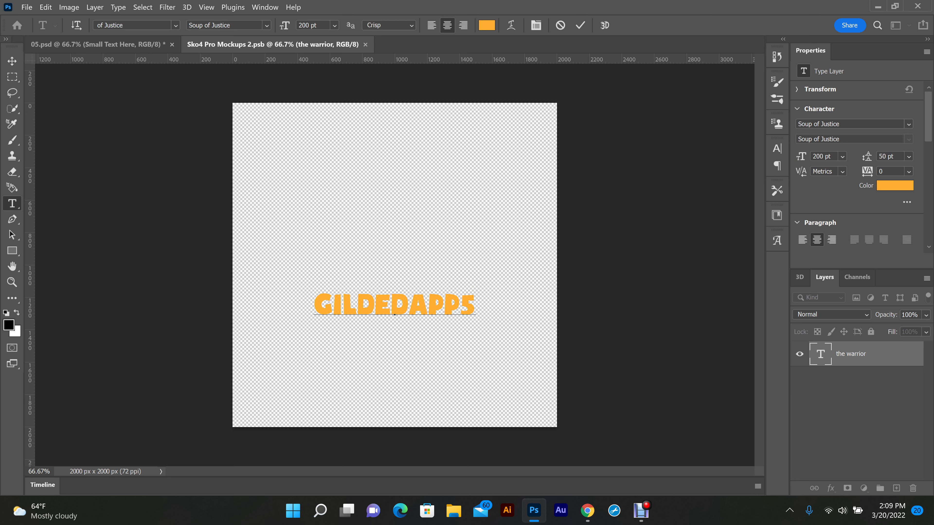
click(12, 60)
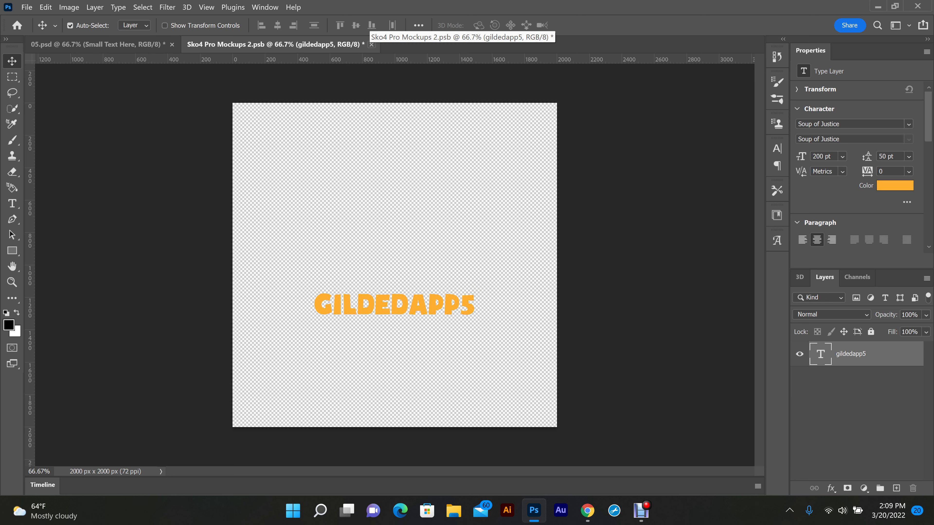
click(371, 45)
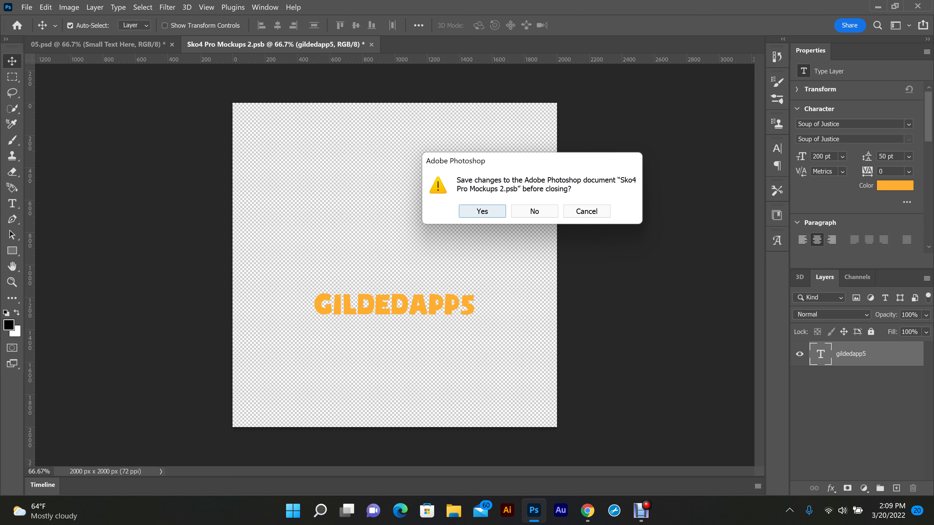
click(482, 212)
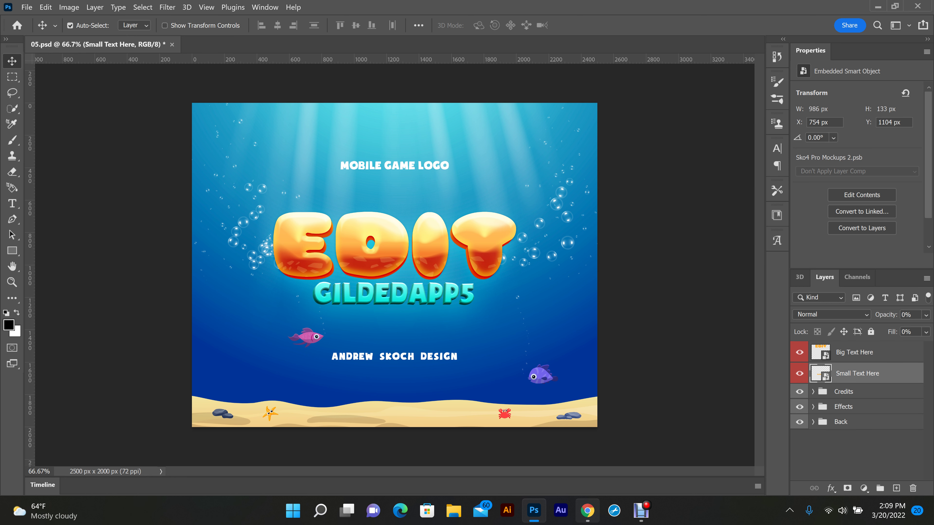
Step: Search Google in Chrome for 'envato elements'
mouse_move(587, 511)
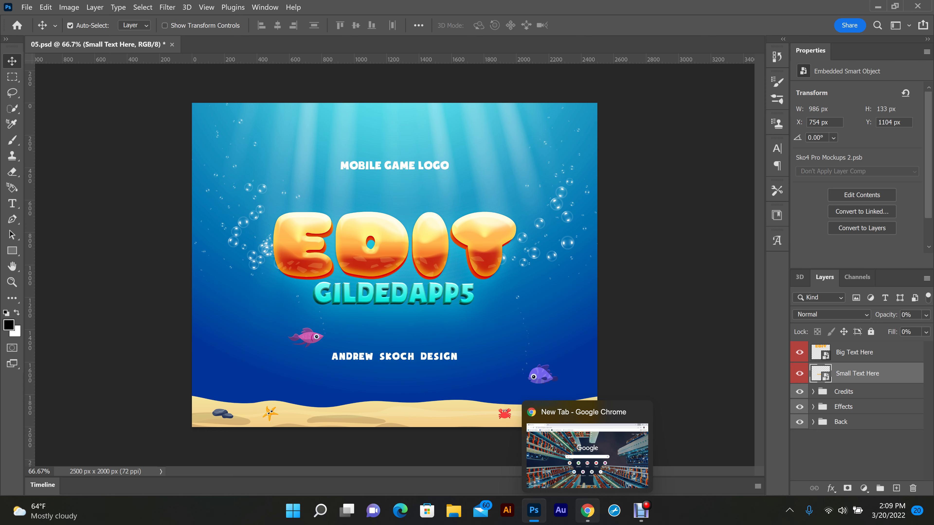
click(587, 511)
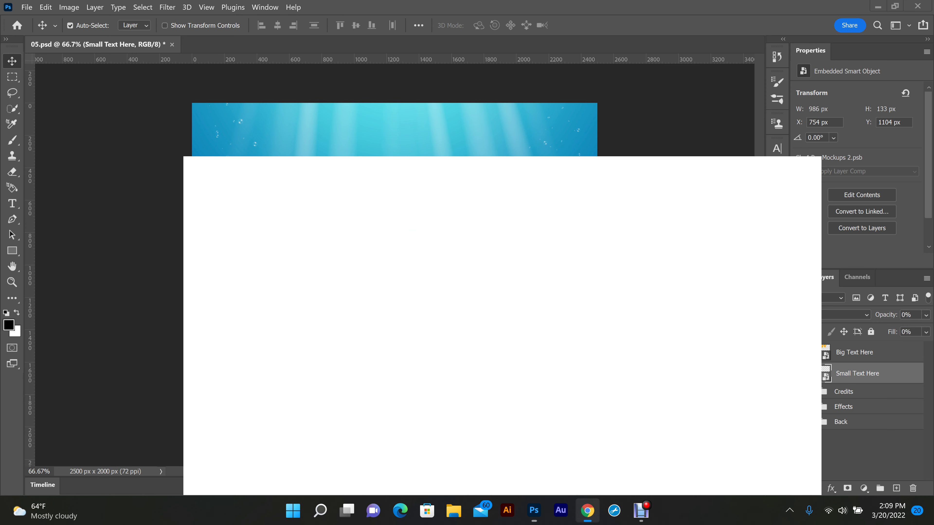
click(328, 255)
key(Down)
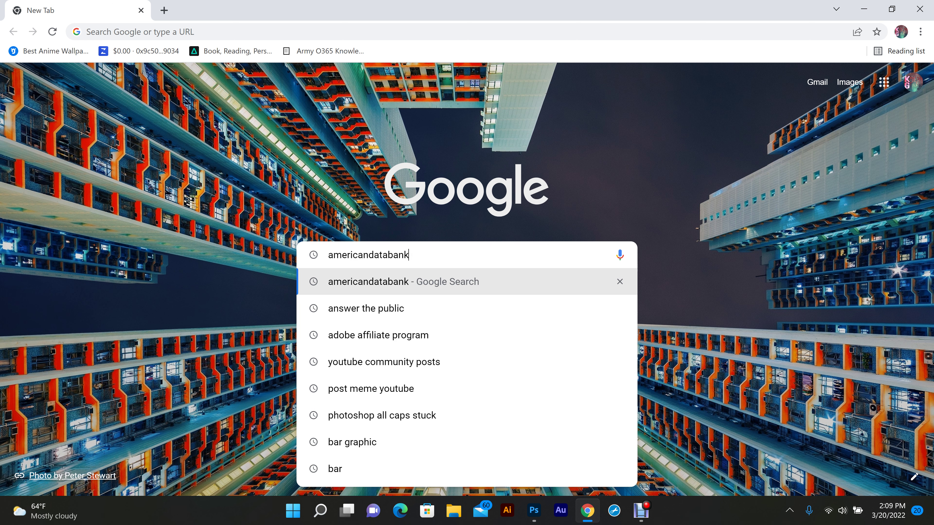
key(ctrl+a)
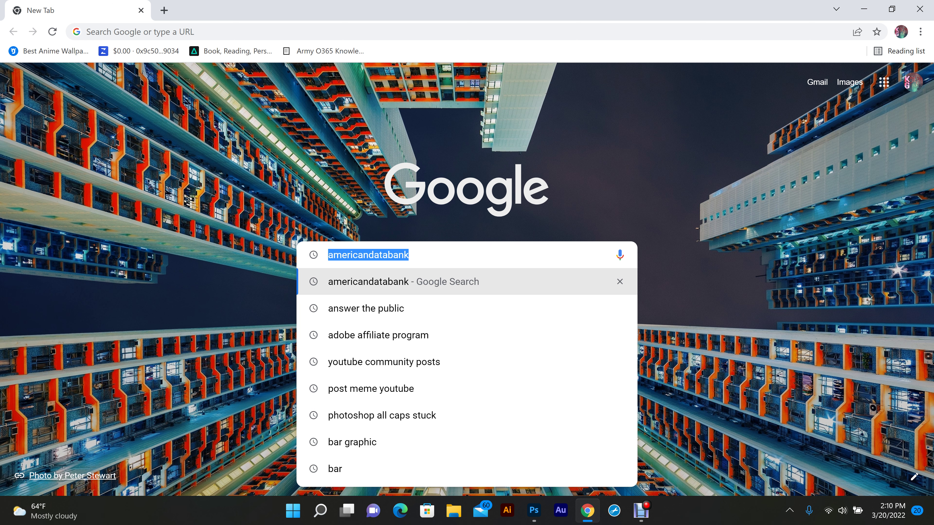
text(ev)
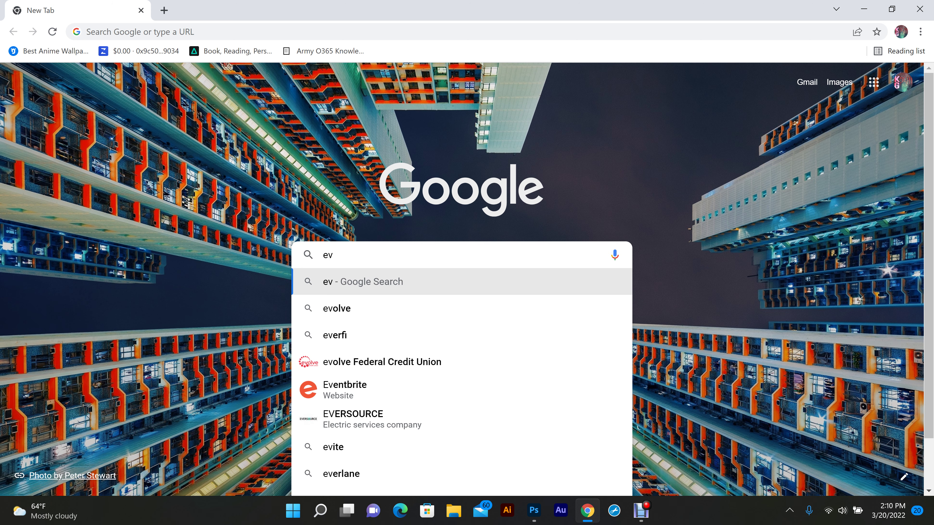
key(BackSpace)
text(na)
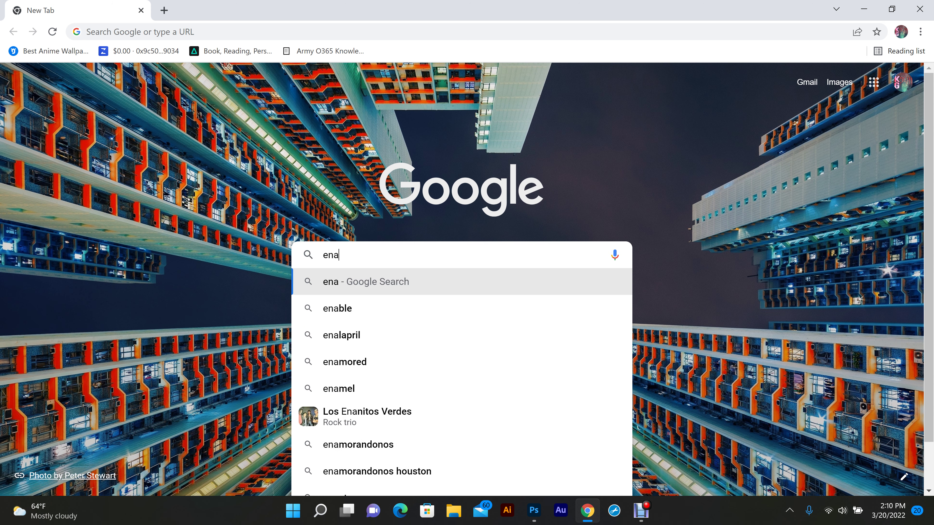
key(BackSpace)
key(BackSpace)
text(nv)
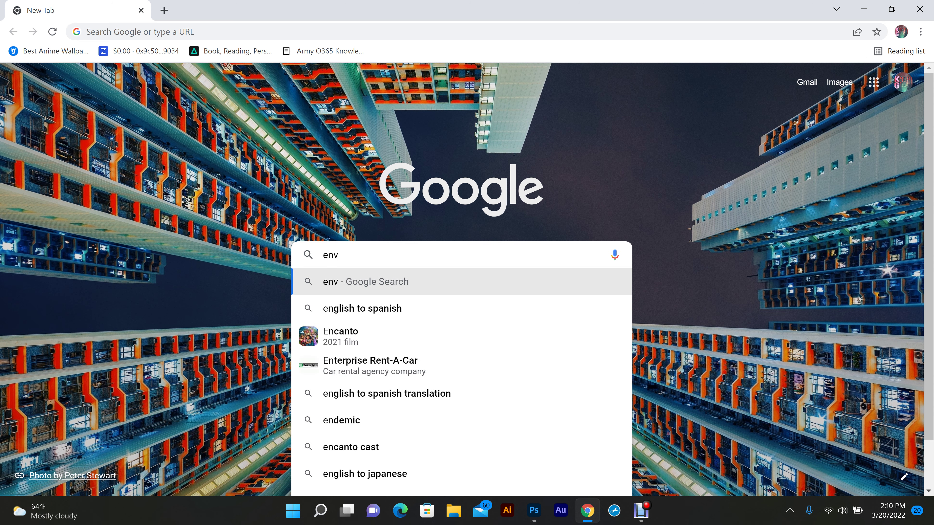
text(ato el)
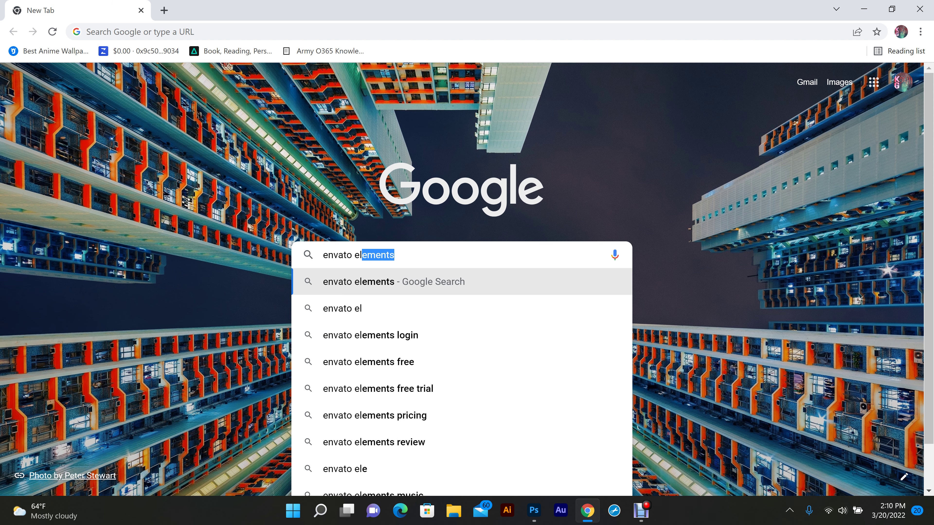
text(ements)
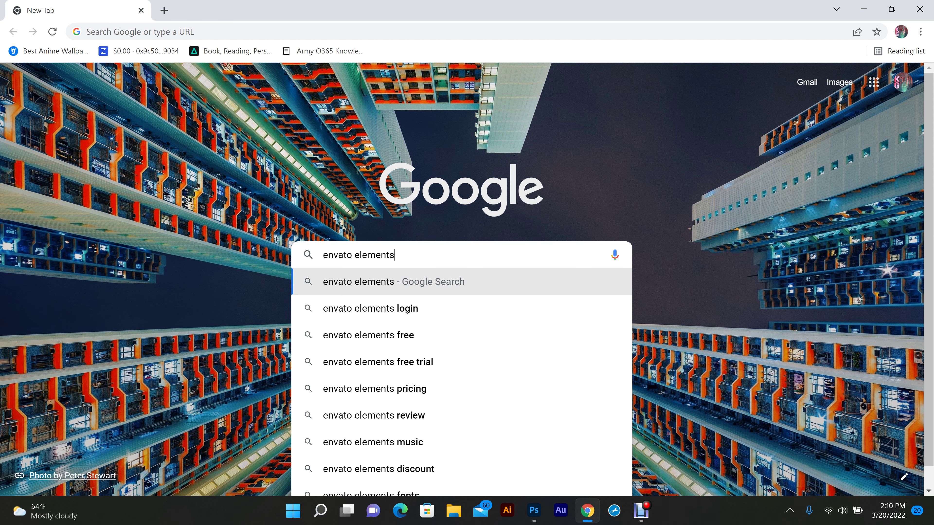
key(Return)
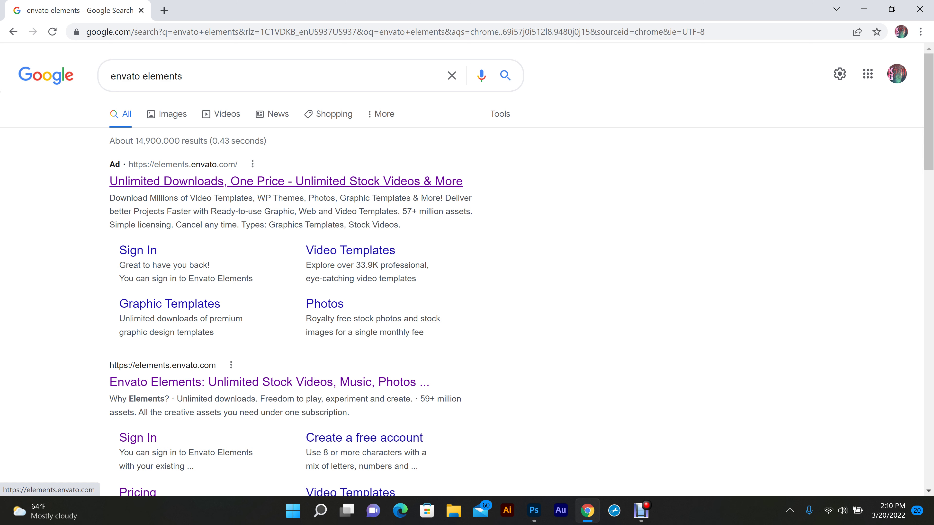
Step: Open Envato Elements, search 'mobile game fonts' and scroll down to the Add-ons results
click(286, 181)
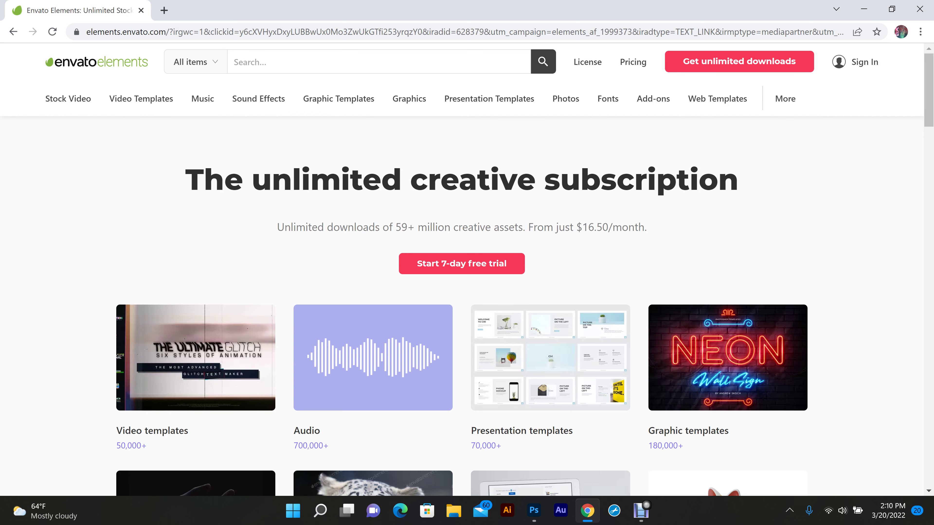
text(mobile ga)
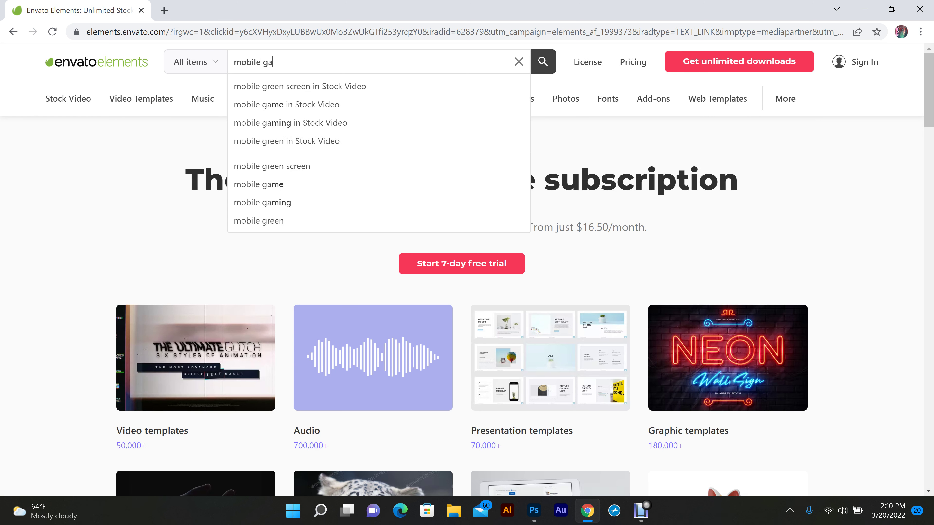
text(me fonts)
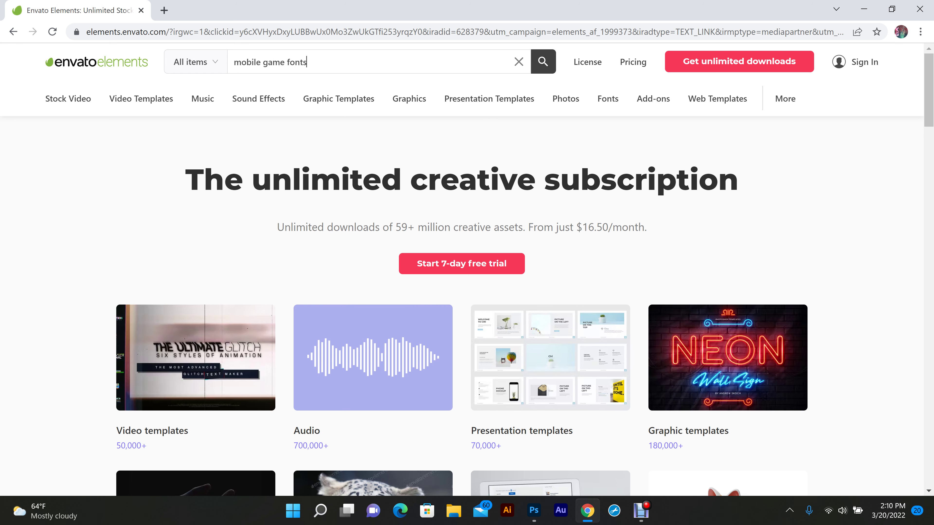
key(Return)
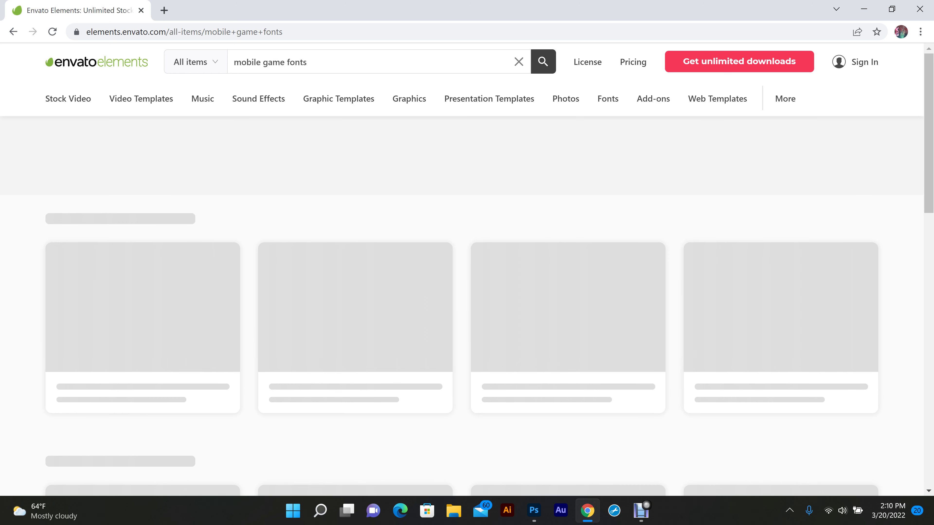
scroll(467, 276, down, 1)
scroll(467, 276, down, 19)
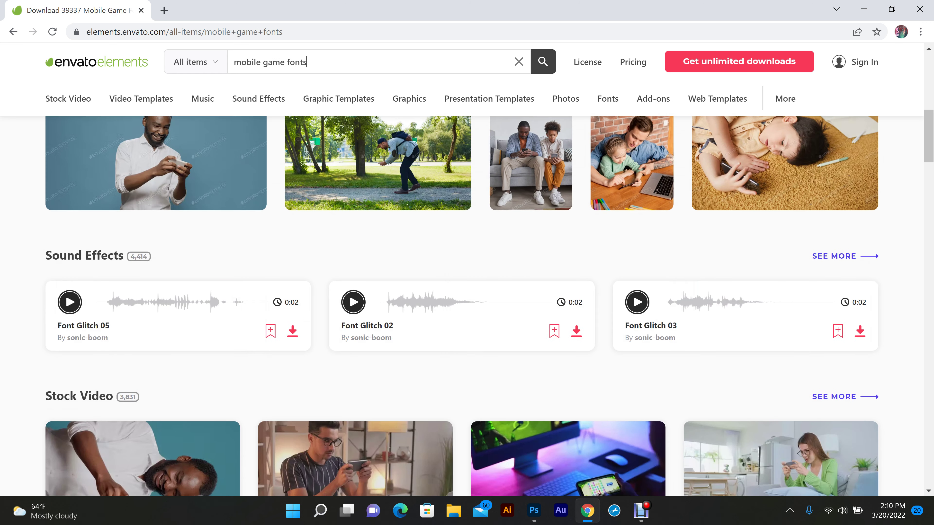
scroll(467, 276, down, 13)
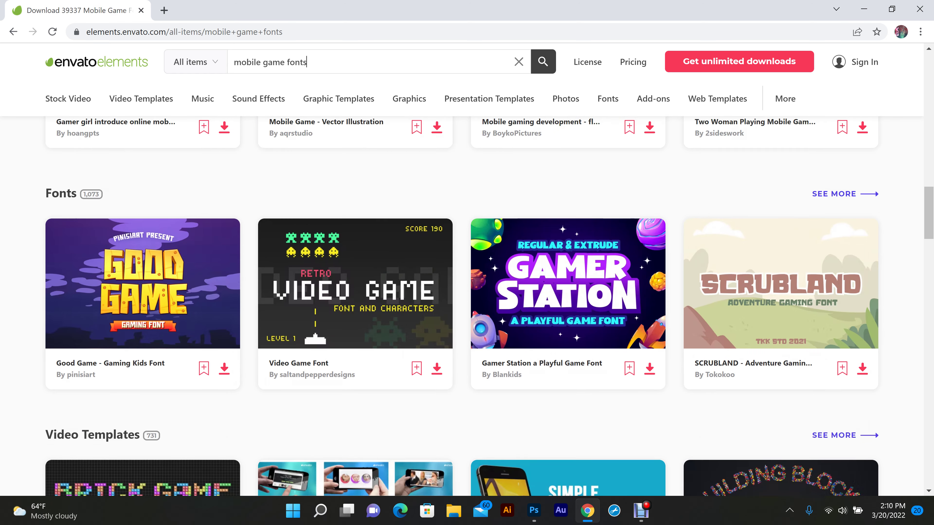
scroll(467, 305, down, 18)
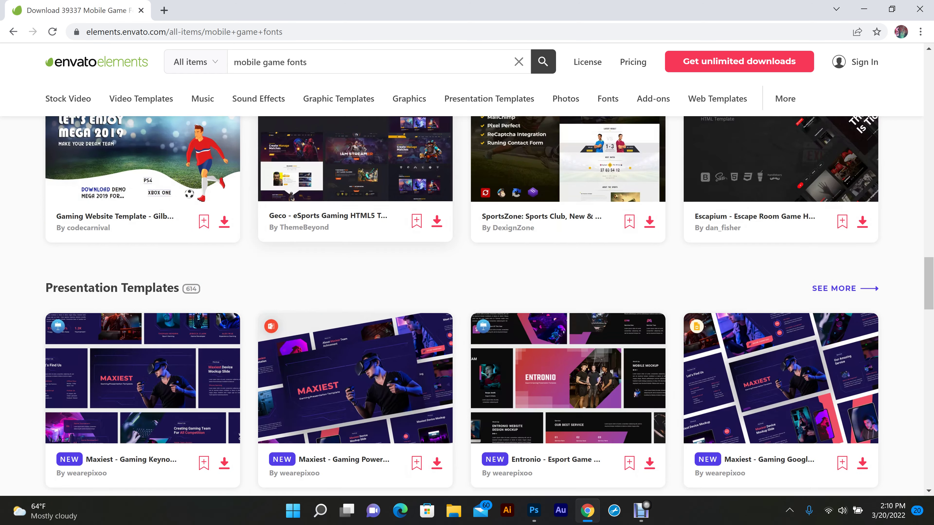
scroll(466, 305, down, 2)
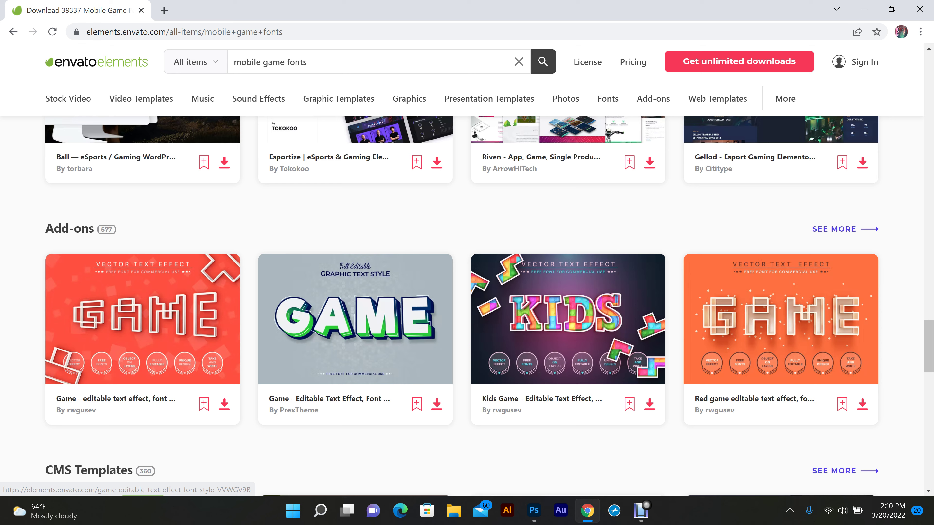
Step: Filter to Add-ons and open the Mobile Game Text Effects vol.1 item page
click(70, 229)
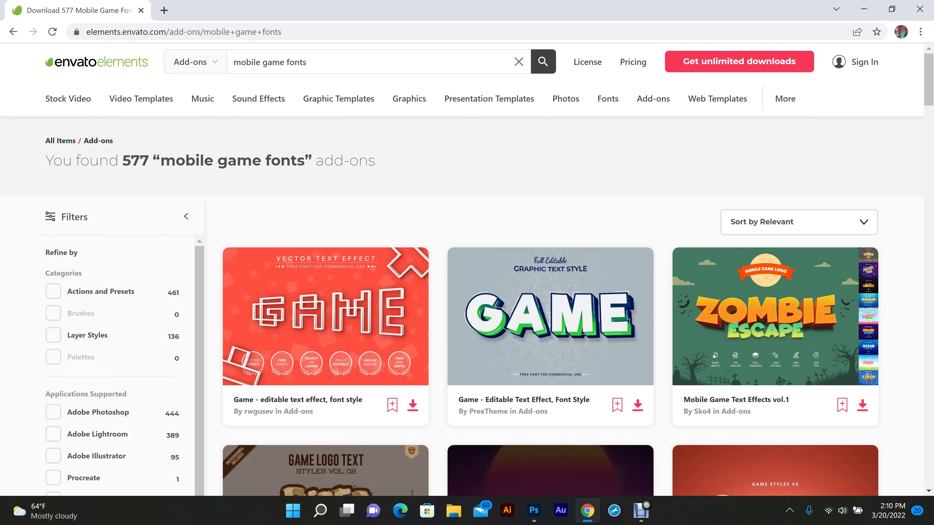
scroll(775, 287, down, 1)
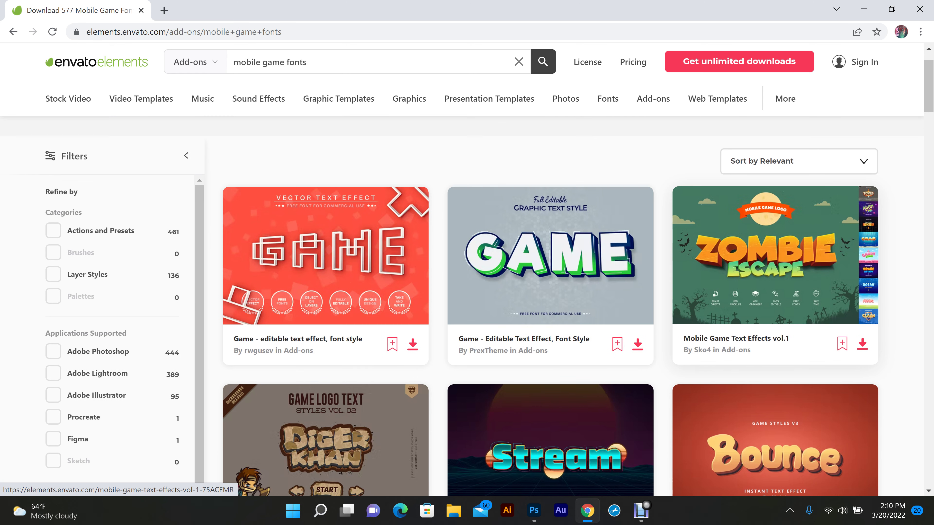
click(775, 287)
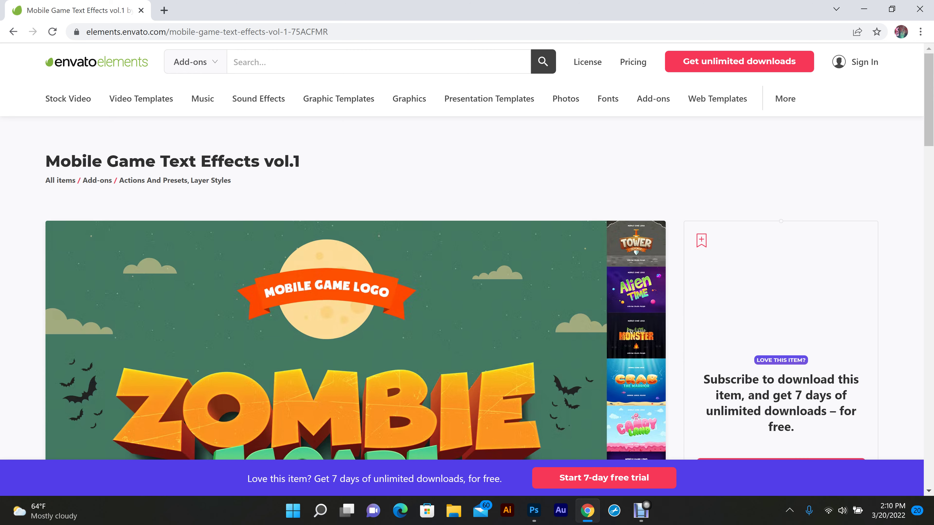
Step: Review the item's previews, description and included files, then minimize the browser
scroll(467, 287, down, 8)
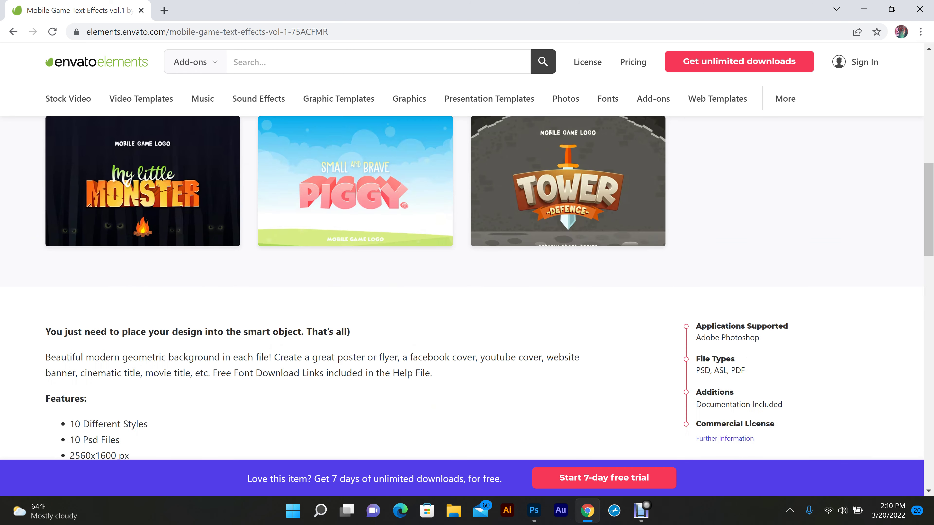
scroll(467, 287, up, 7)
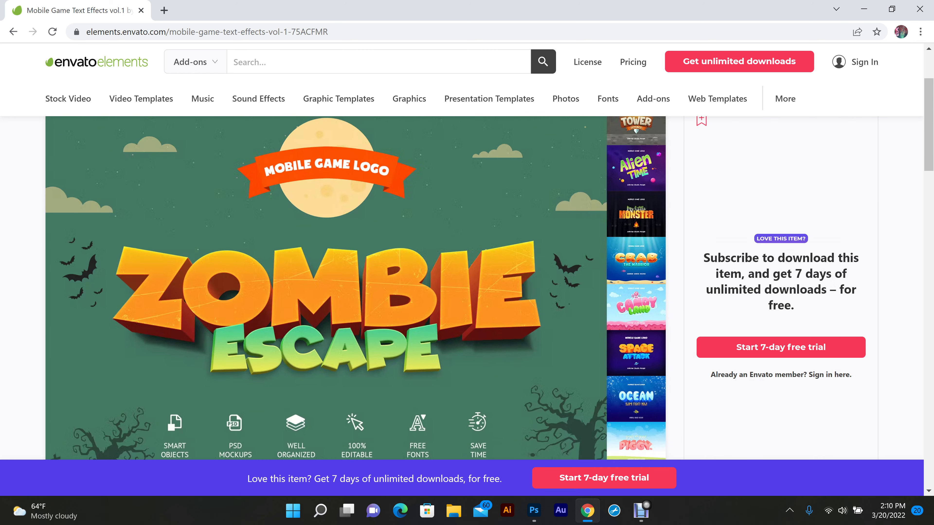
scroll(467, 287, up, 1)
scroll(467, 287, down, 8)
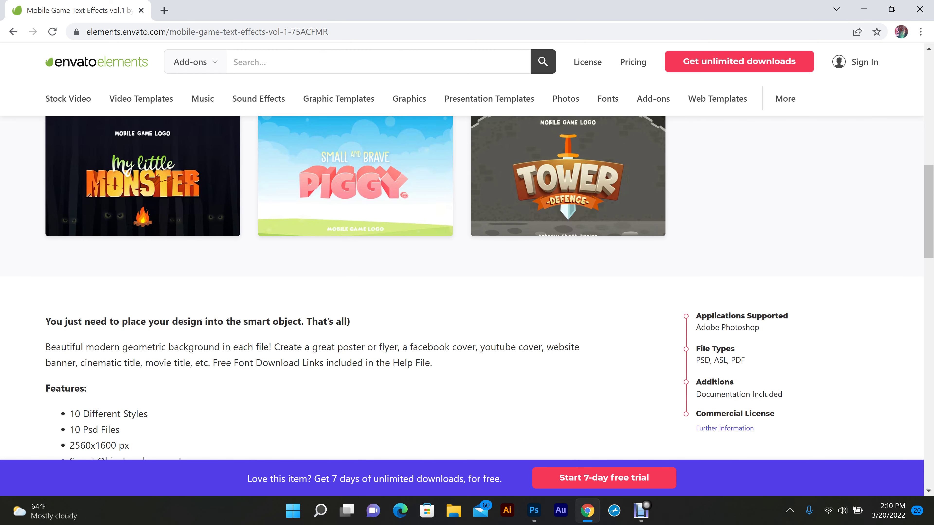
scroll(467, 287, down, 5)
scroll(467, 287, down, 4)
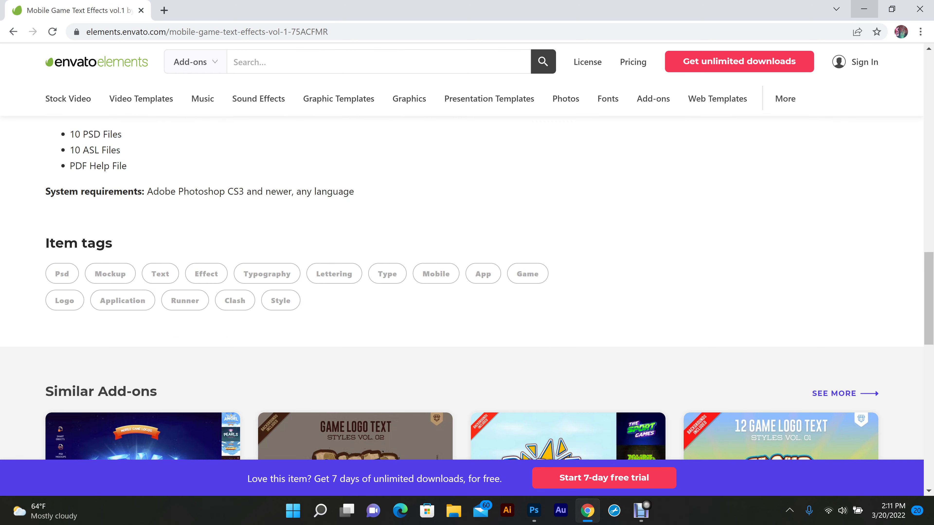
click(864, 9)
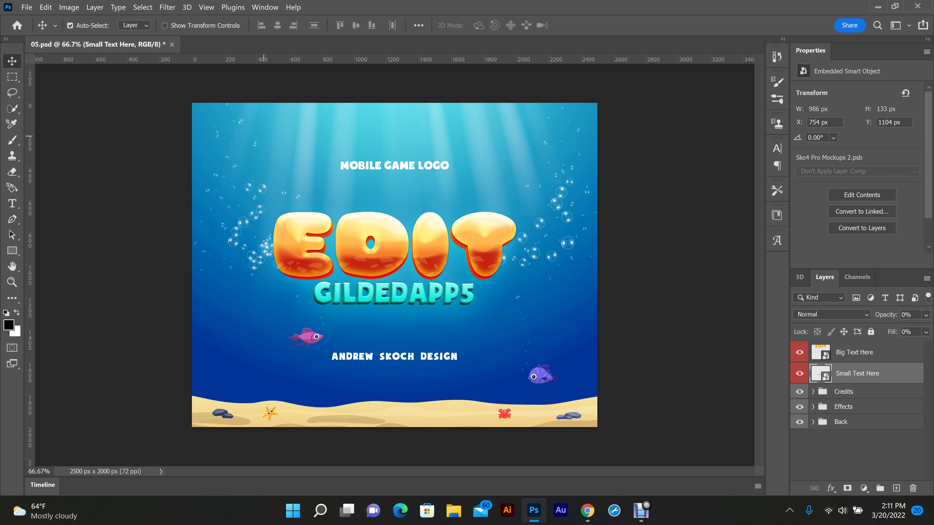
Step: Open the mobile-game-text-effects zip, extract it skipping existing files, and open HELP.pdf
click(453, 510)
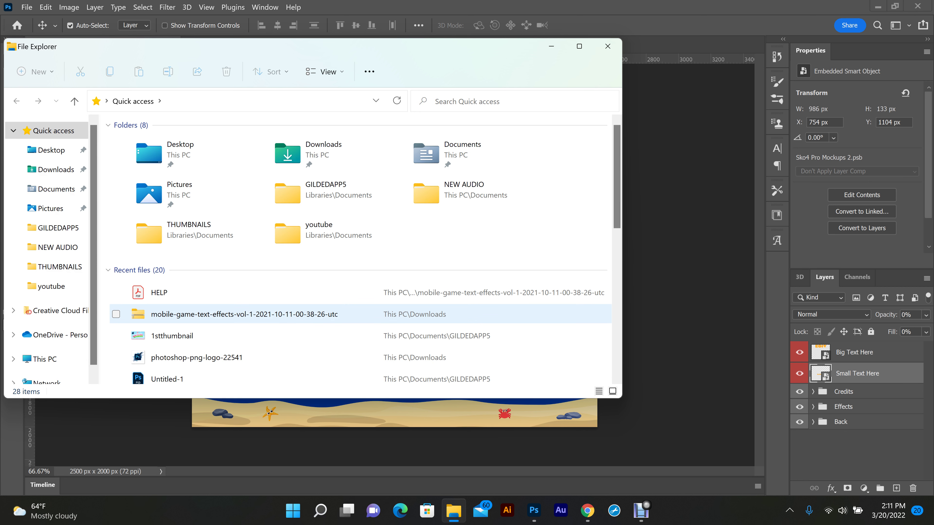
double_click(245, 314)
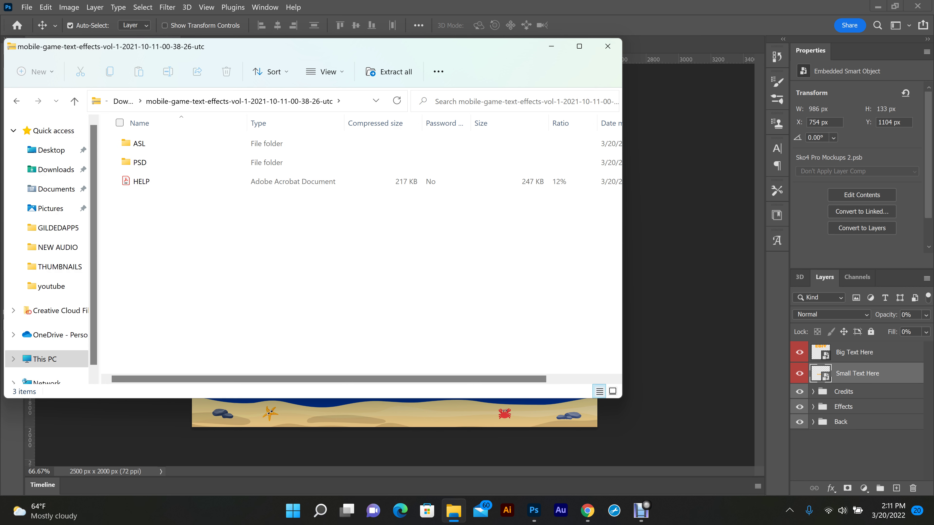
click(388, 71)
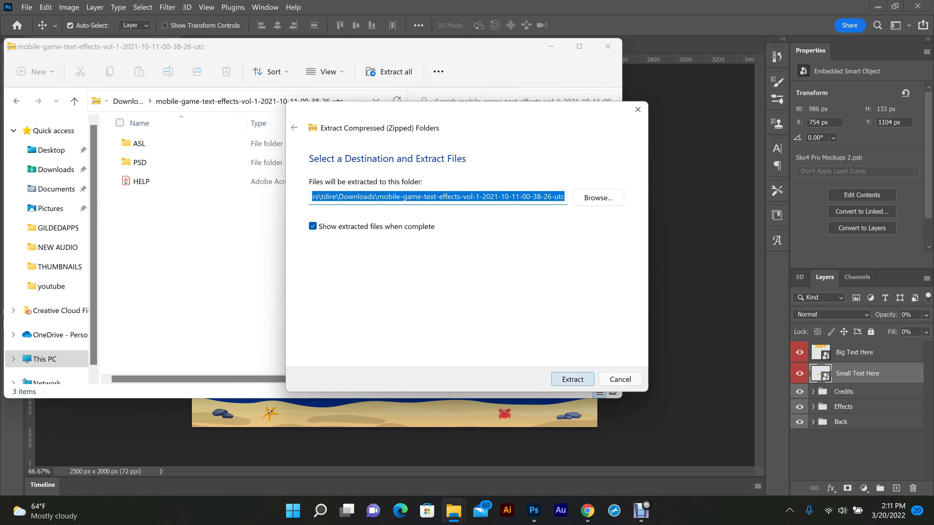
click(573, 379)
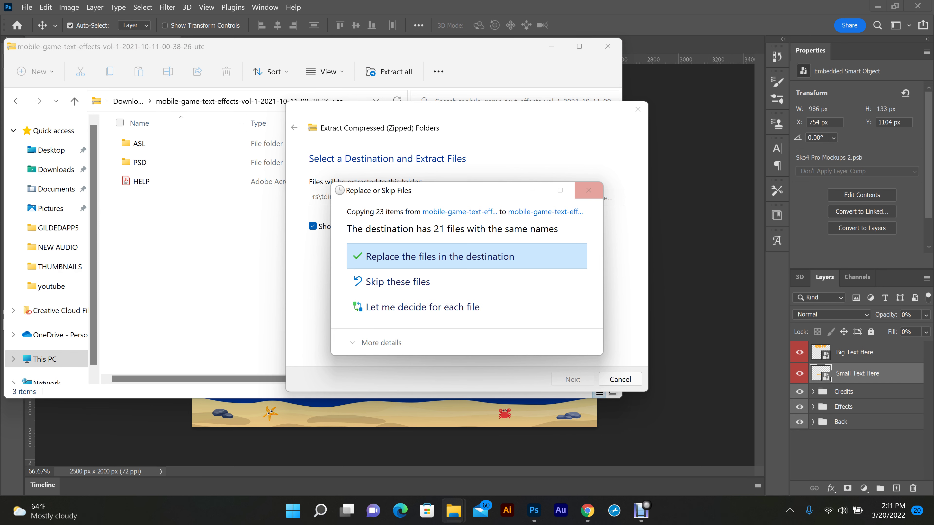
click(588, 190)
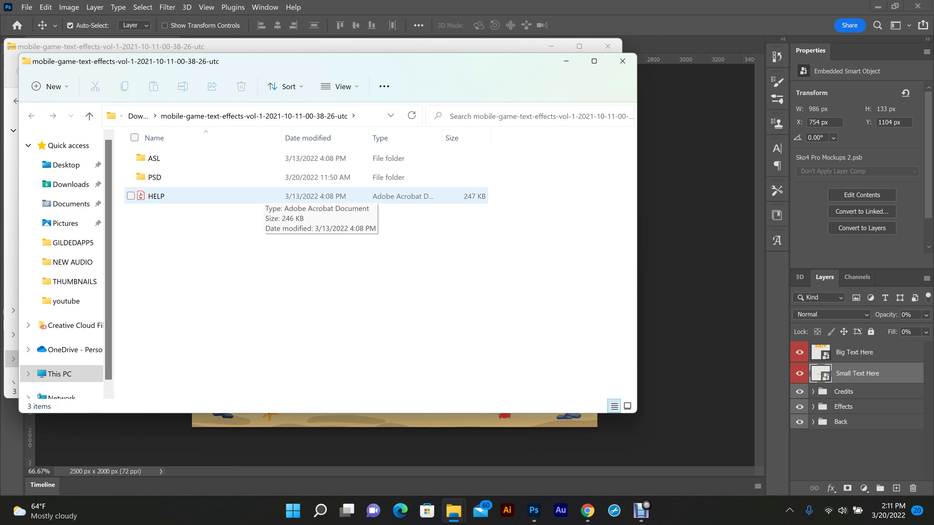
click(262, 197)
key(Return)
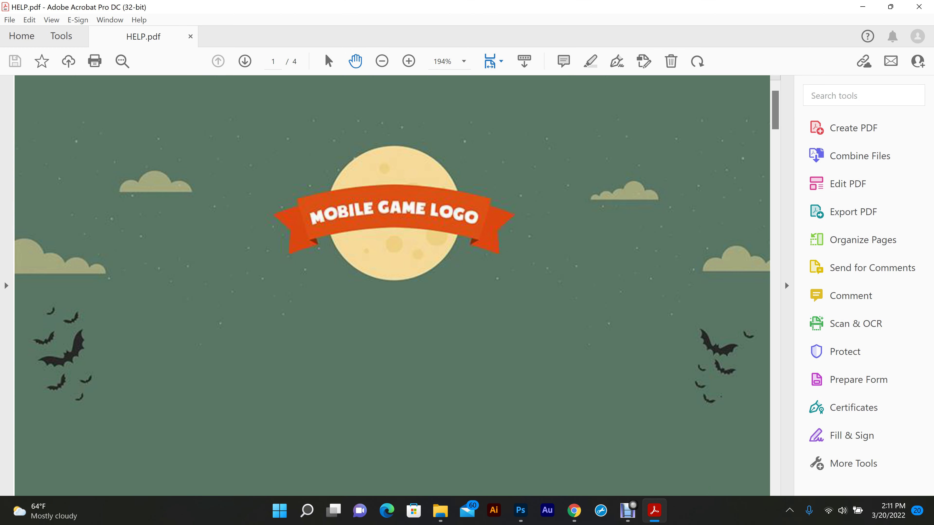
Step: Scroll through HELP.pdf to the Free Fonts Links page, then close Acrobat
scroll(785, 282, down, 3)
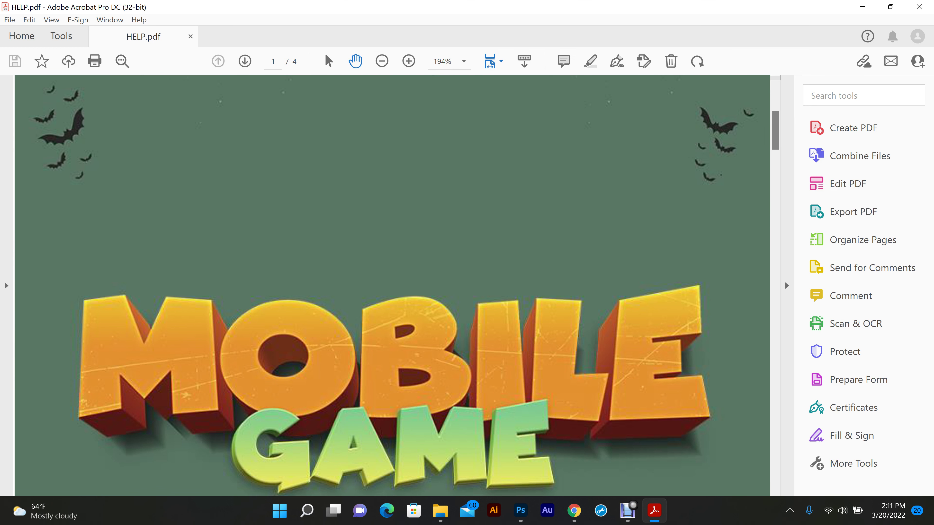
scroll(785, 282, down, 8)
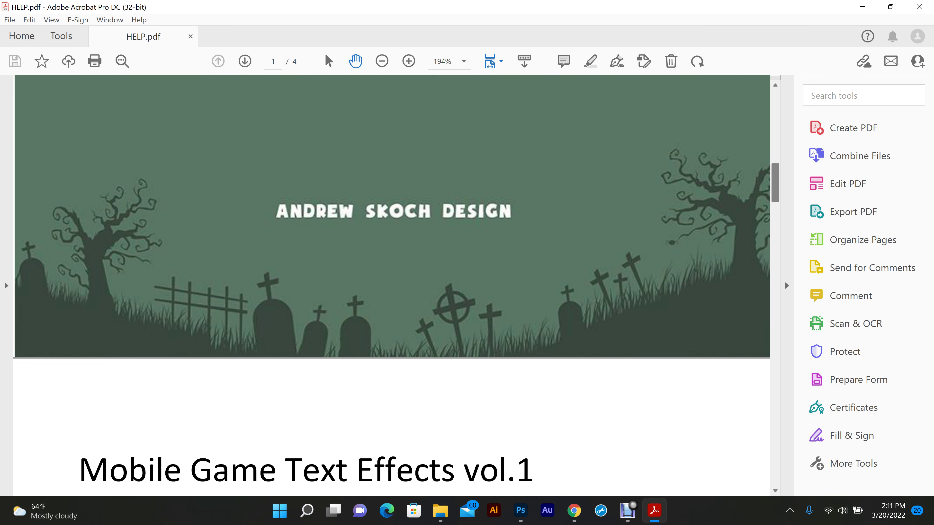
scroll(785, 282, down, 3)
scroll(392, 285, down, 5)
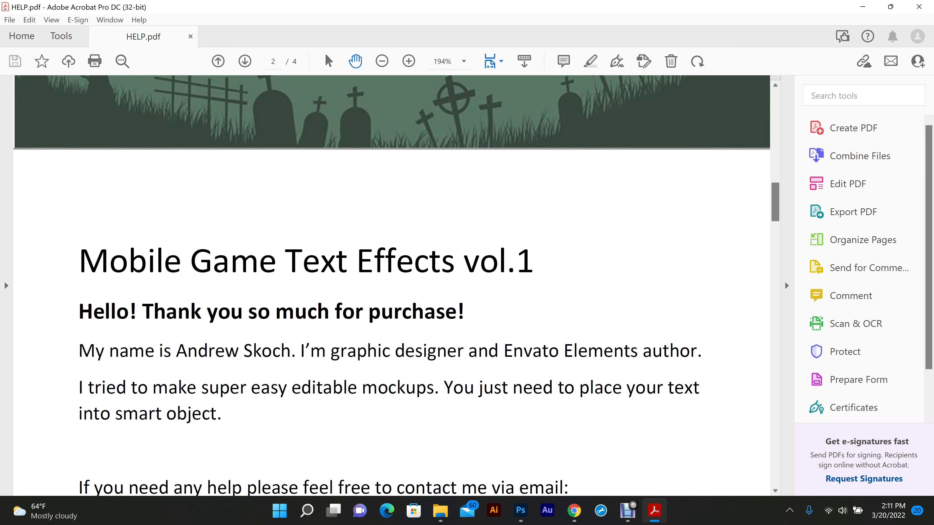
scroll(391, 285, down, 20)
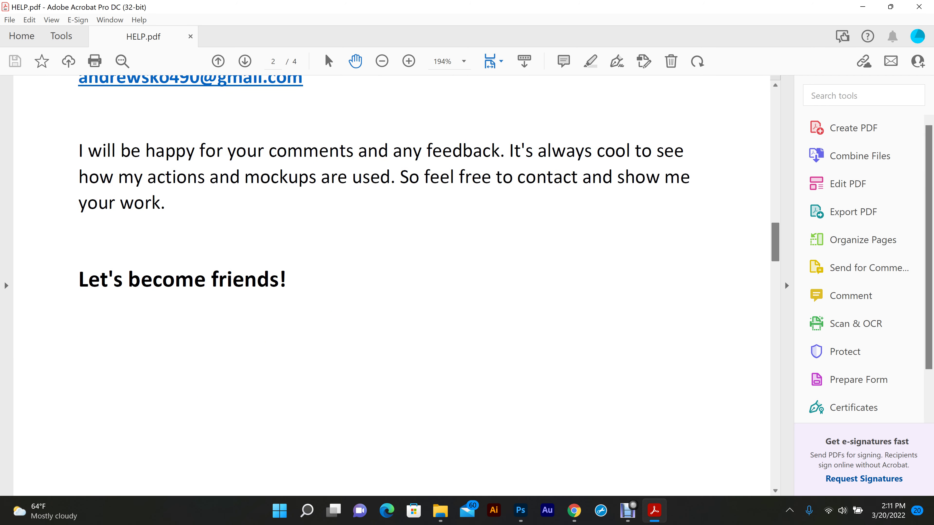
scroll(391, 285, down, 8)
scroll(391, 285, up, 8)
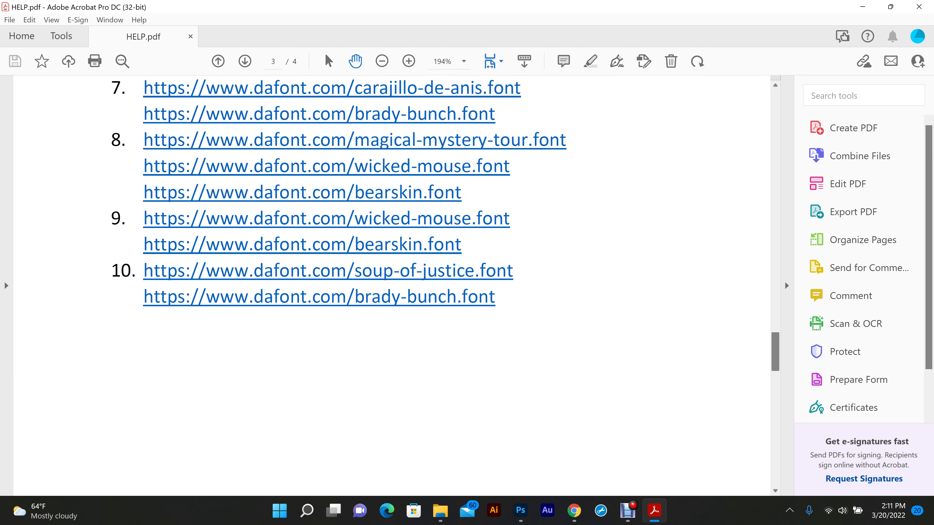
scroll(391, 285, up, 8)
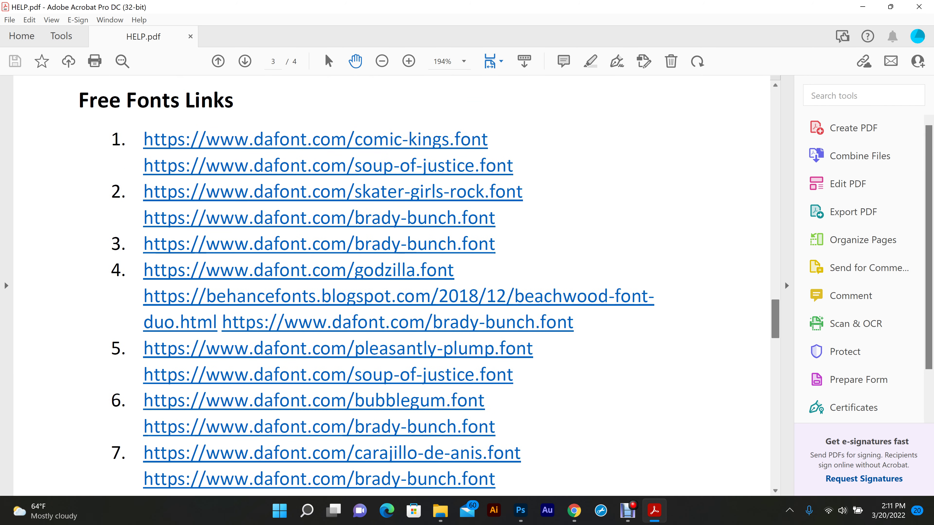
scroll(392, 285, down, 2)
scroll(391, 285, down, 4)
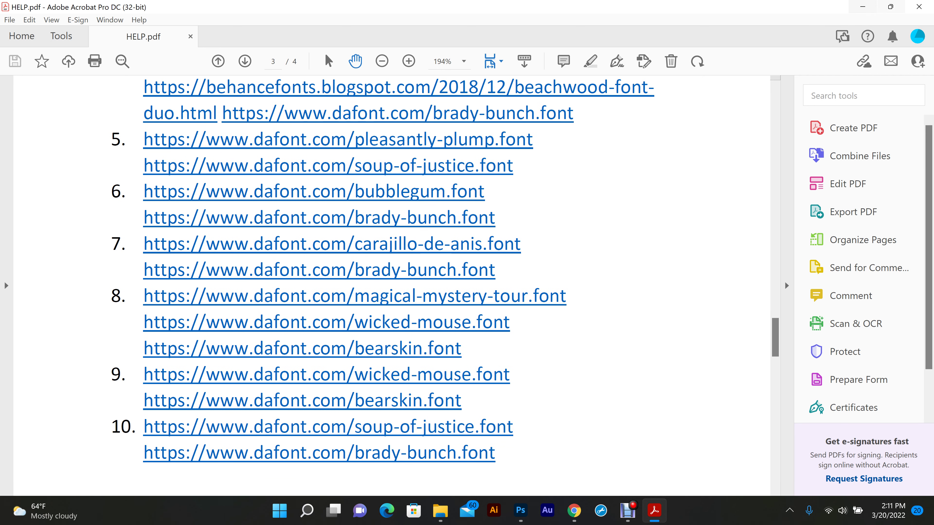
click(919, 6)
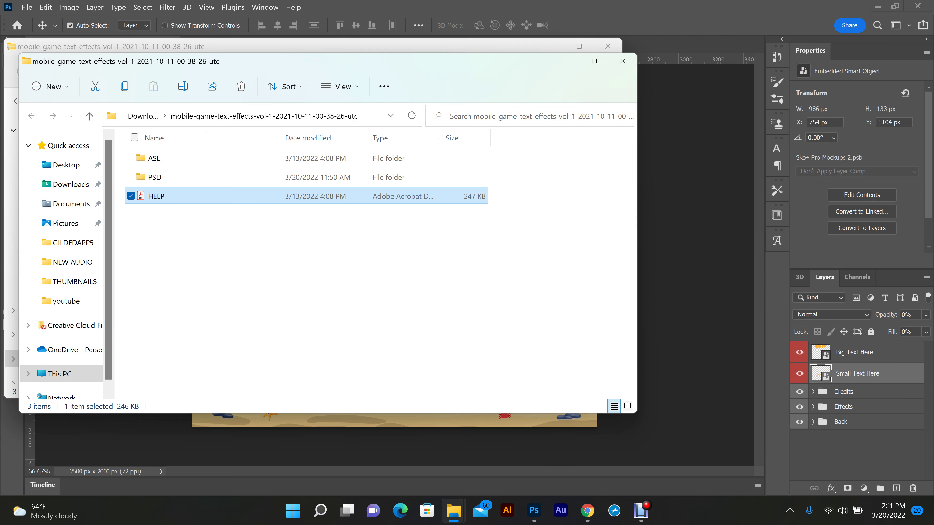
Step: Open the PSD folder and load template 06.psd into Photoshop
double_click(154, 177)
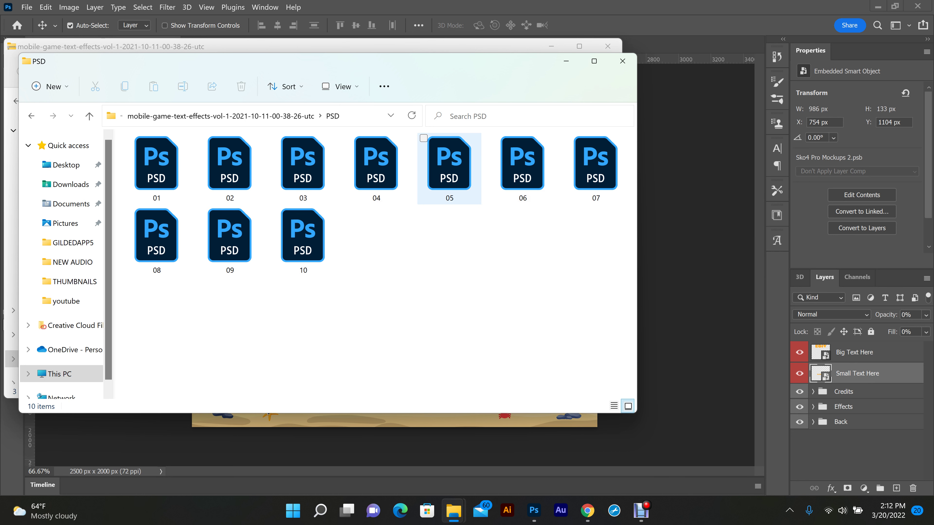
double_click(522, 166)
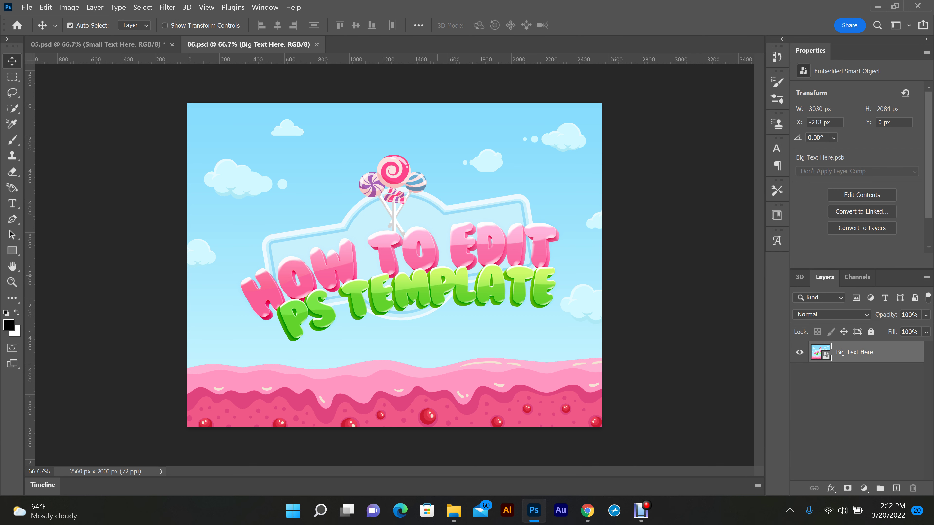
Step: Open 03.psd from the mobile-game-text-effects PSD folder via File > Open
click(27, 7)
click(41, 29)
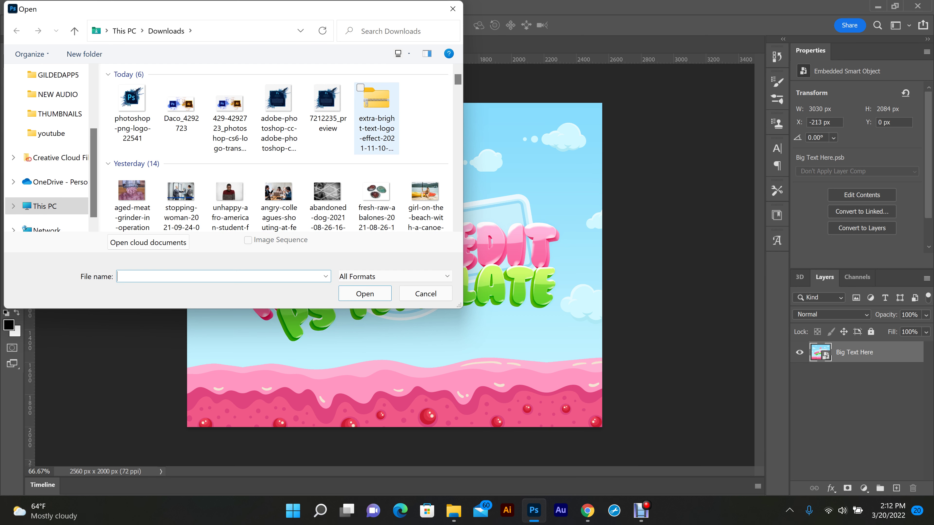
scroll(184, 199, down, 5)
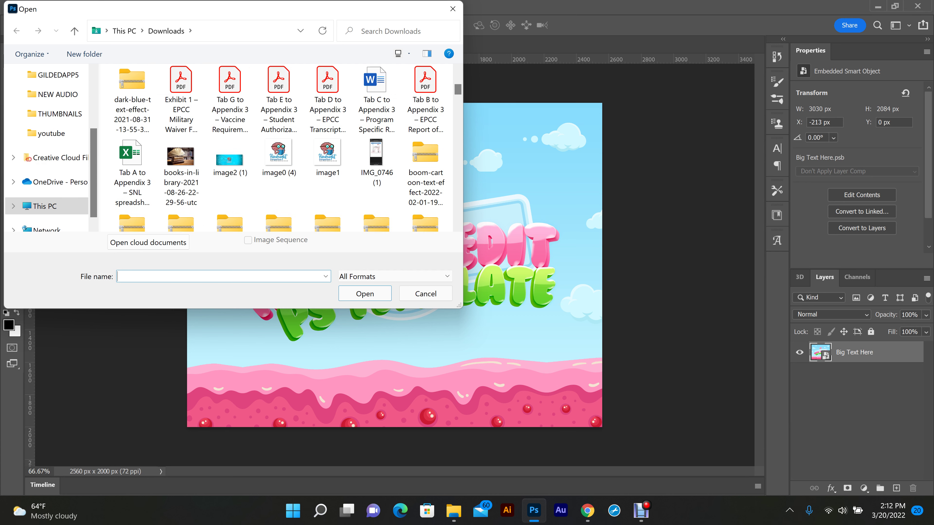
scroll(328, 177, down, 5)
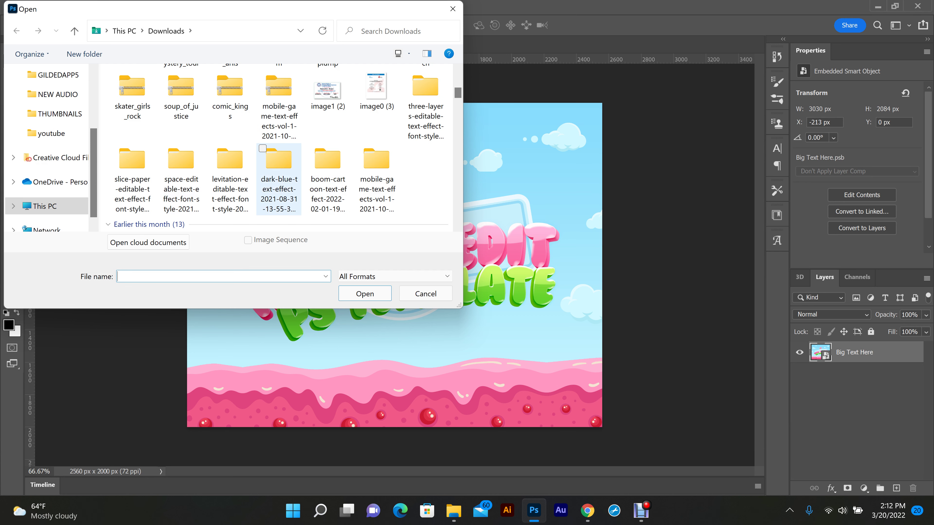
double_click(376, 166)
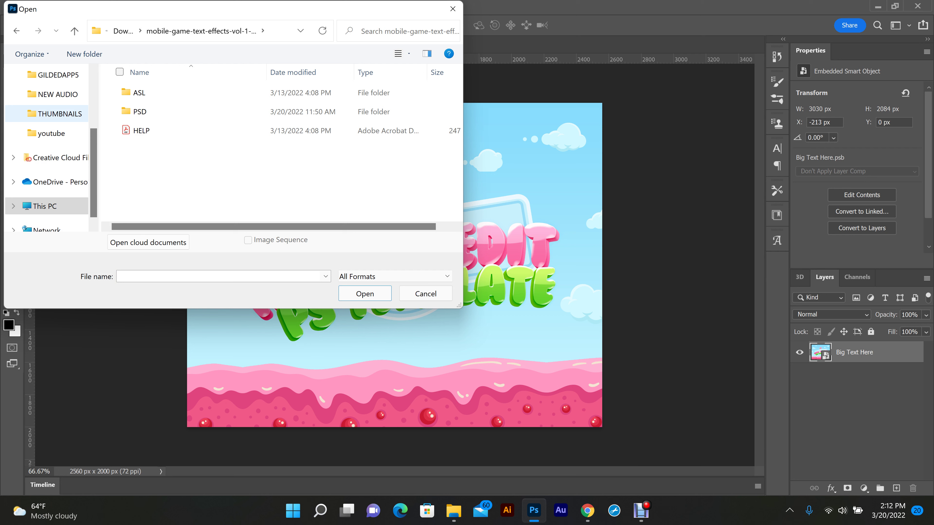
double_click(208, 111)
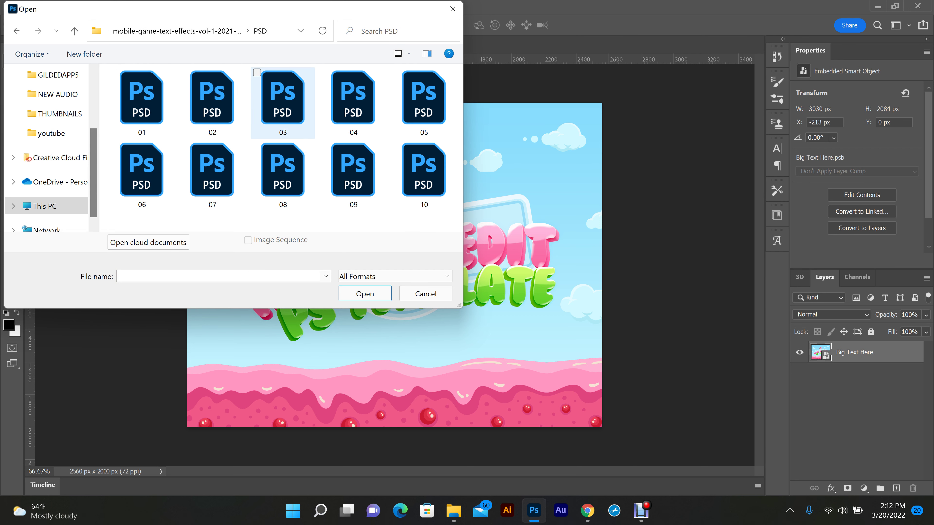
double_click(282, 99)
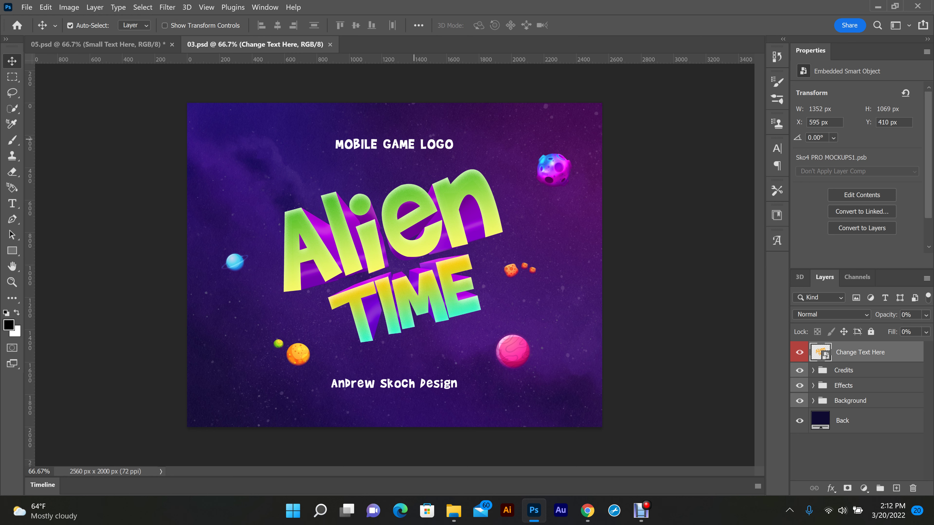
key(ctrl+Tab)
Step: Close the underwater EDIT document without saving, then hide the Alien Time logo's Background group
key(ctrl+w)
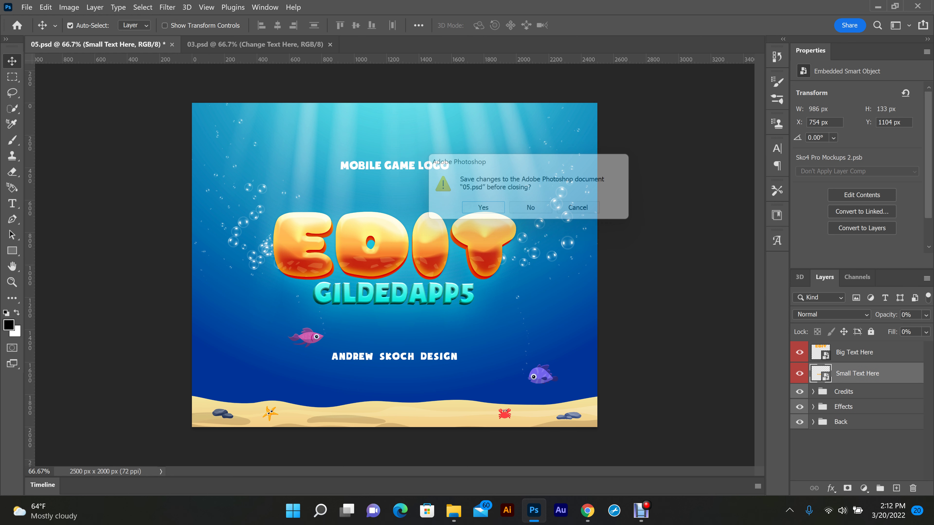
key(n)
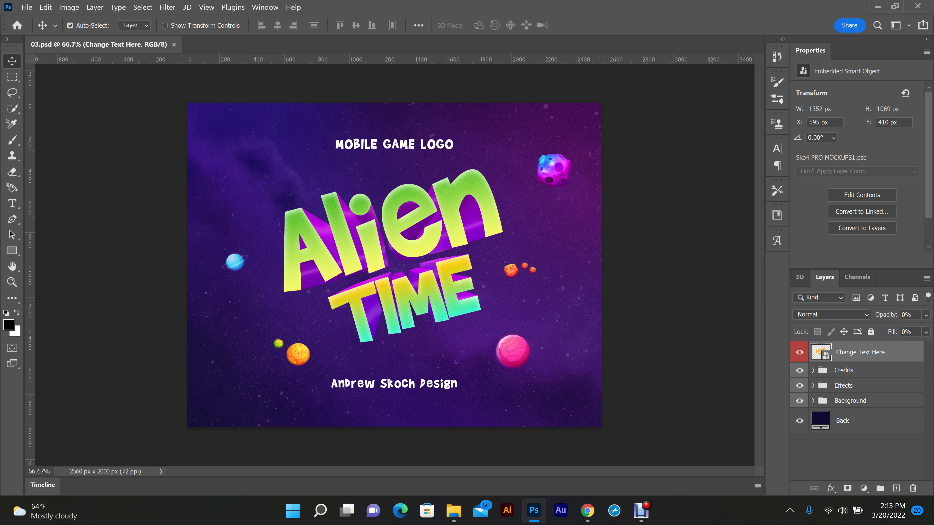
click(800, 401)
Step: Show the Background again and retype the smart-object text as 'Gilded' with a second line 'APP5'
click(799, 401)
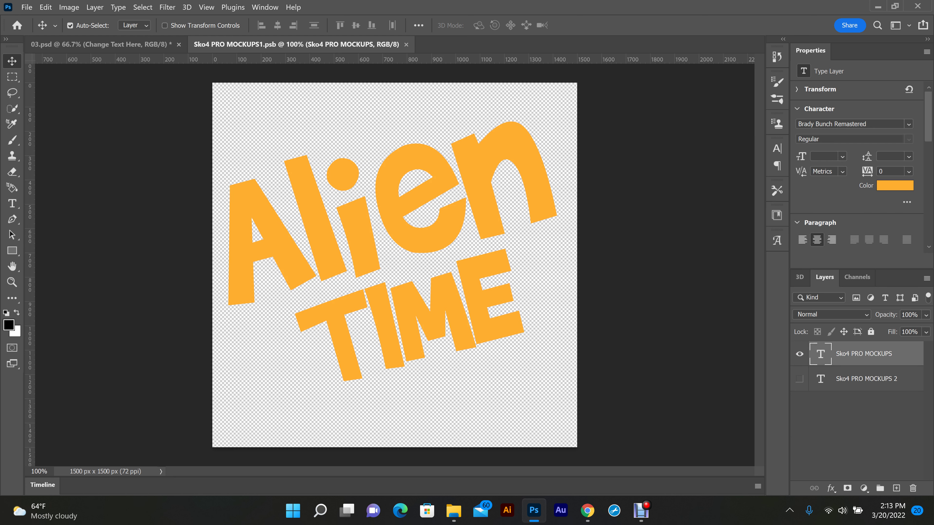
key(t)
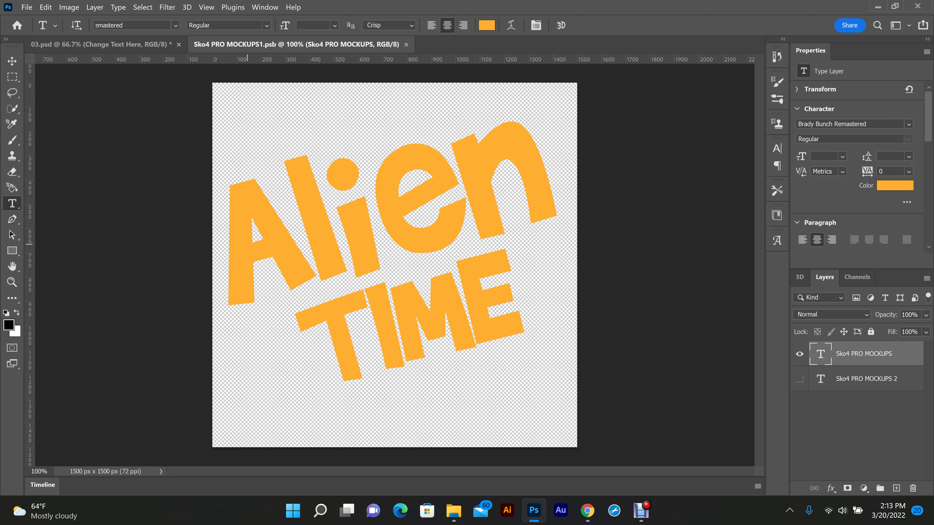
drag(247, 244, 561, 314)
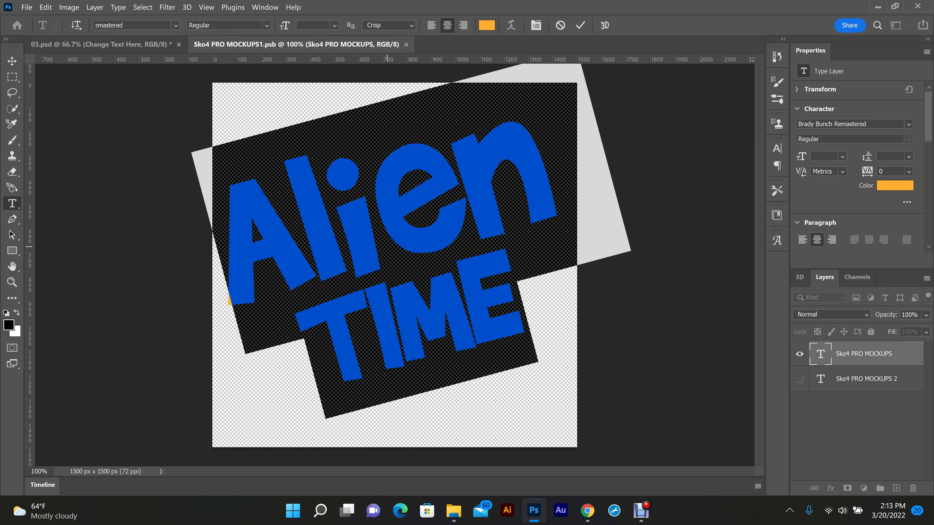
text(gil)
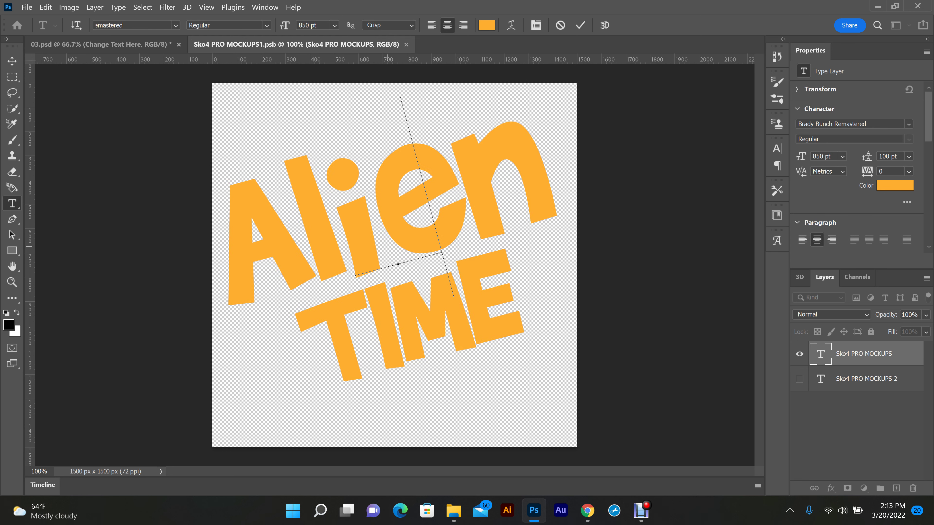
key(BackSpace)
key(BackSpace)
key(BackSpace)
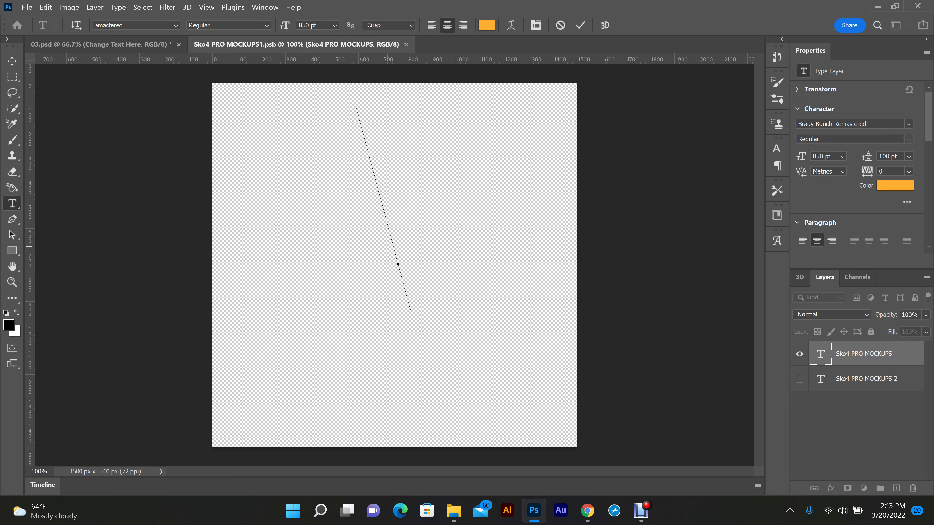
text(Gilded)
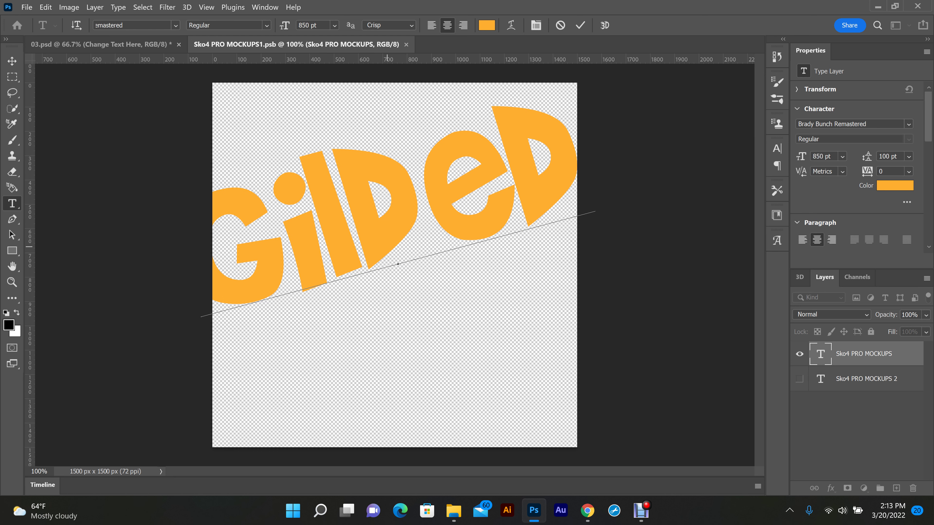
key(Return)
text(APP)
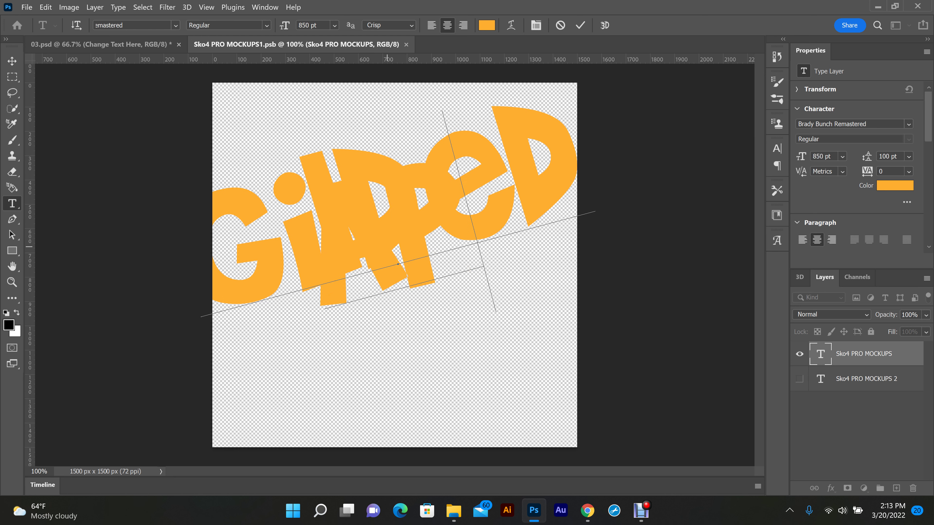
text(E)
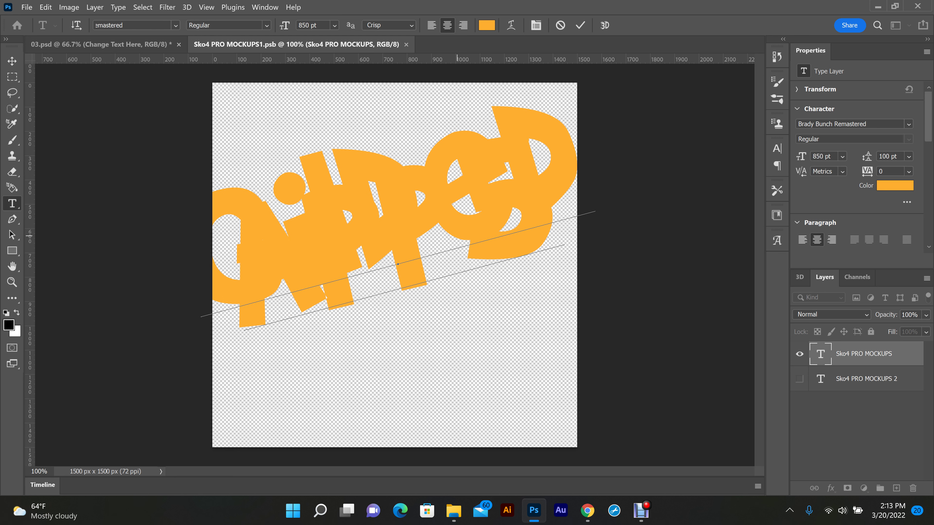
click(777, 148)
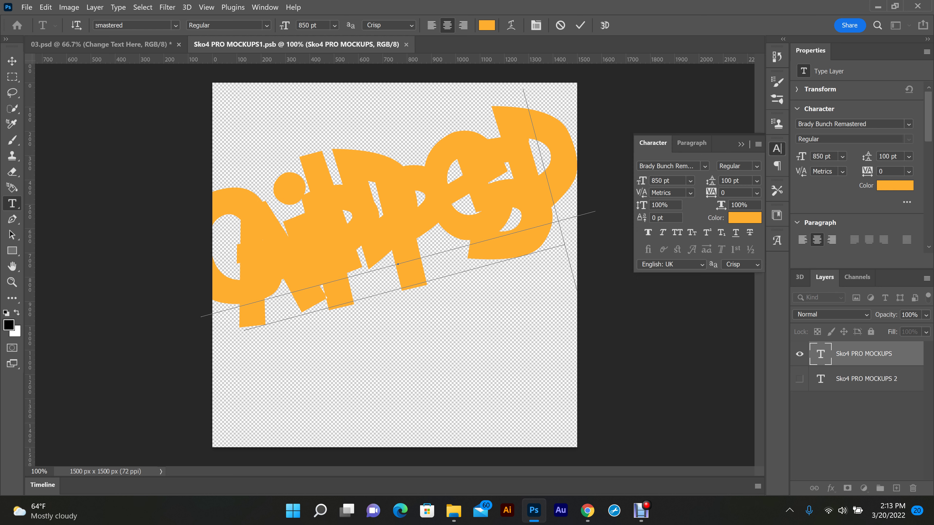
Step: Increase the leading between the two text lines to 451 pt
key(Down)
key(Down)
key(Down)
key(Down)
key(Down)
key(Down)
key(ctrl+a)
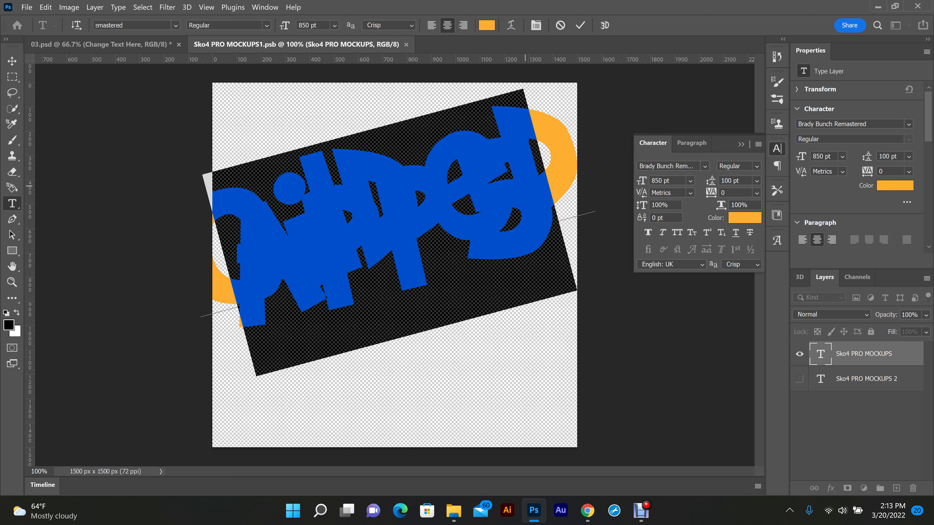
key(Up)
key(Up)
key(Up)
key(Up)
key(Up)
key(Up)
key(Up)
key(Up)
key(Up)
key(Up)
key(Up)
key(Up)
key(Up)
key(Up)
key(Up)
key(Up)
key(Up)
key(Up)
key(Up)
key(Up)
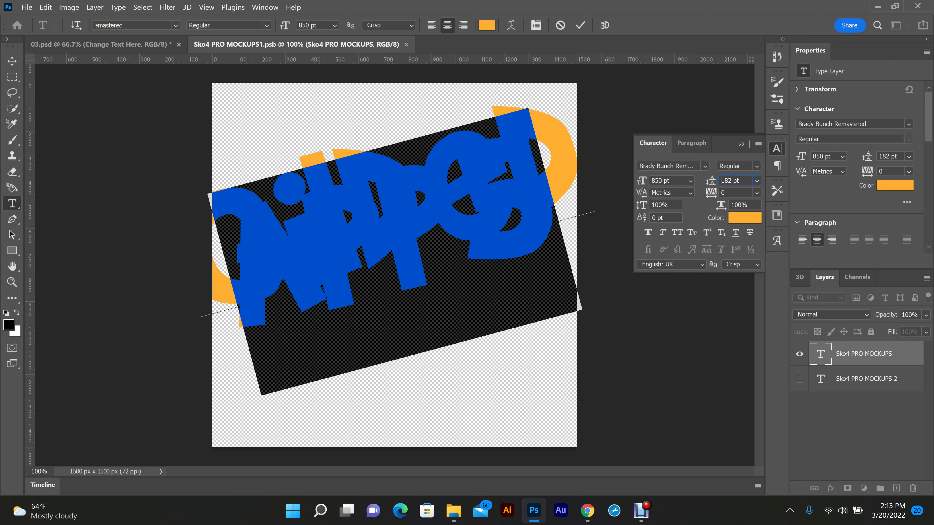
key(Up)
key(Up)
key(Up)
key(Up)
key(Up)
key(Up)
key(Up)
key(Up)
key(Up)
key(Up)
key(Up)
key(Up)
key(Up)
key(Up)
key(Up)
key(Up)
key(Up)
key(Up)
key(Up)
key(Up)
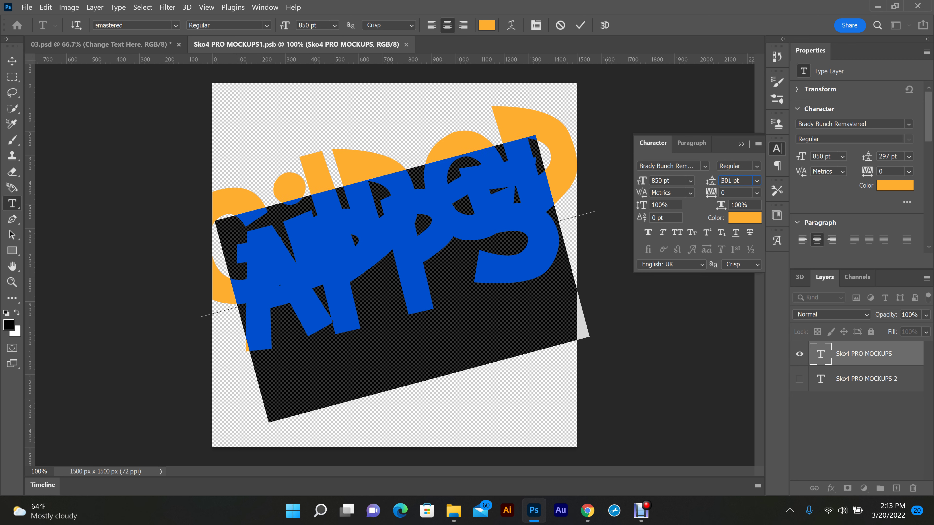
key(Up)
key(Up)
key(Up)
key(Up)
key(Up)
key(Up)
key(Up)
key(Up)
key(Up)
key(Up)
key(Up)
key(Up)
key(Up)
key(Up)
key(Up)
key(Up)
key(Up)
key(Up)
key(Up)
key(Up)
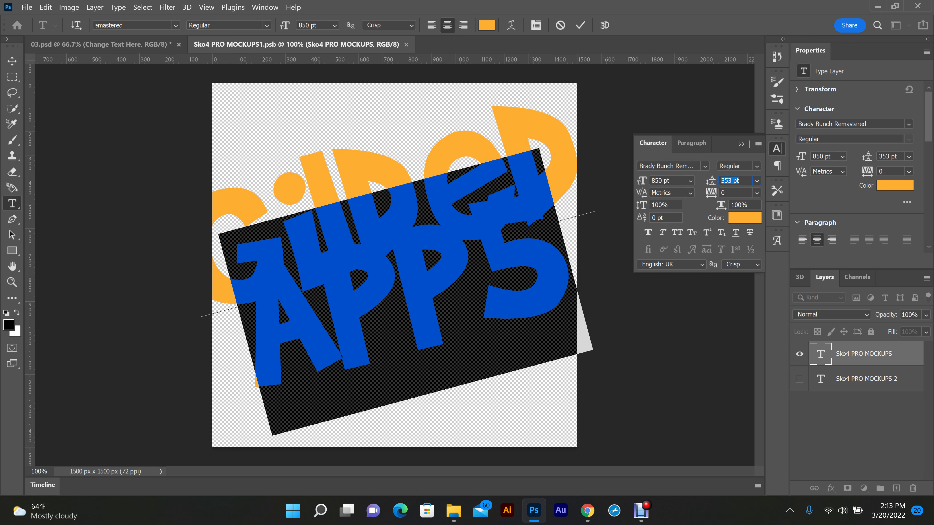
key(Up)
key(Up)
key(Up)
key(Up)
key(Up)
key(Up)
key(Up)
key(Up)
key(Up)
key(Up)
key(Up)
key(Up)
key(Up)
key(Up)
key(Up)
key(Up)
key(Up)
key(Up)
key(Up)
key(Up)
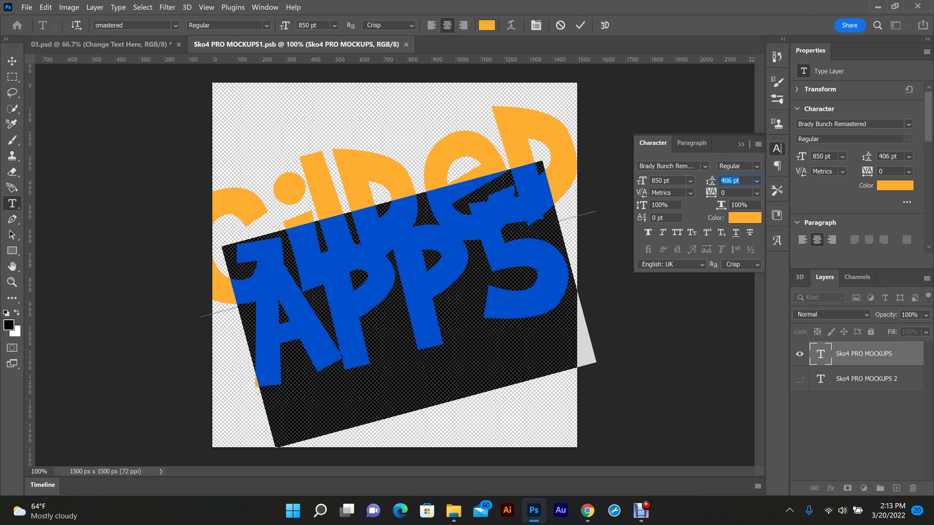
key(Up)
key(Up)
key(Up)
key(Up)
key(Up)
key(Up)
key(Up)
key(Up)
key(Up)
key(Up)
key(Up)
key(Up)
key(Up)
key(Up)
key(Up)
key(Up)
key(Up)
key(Up)
key(Up)
key(Up)
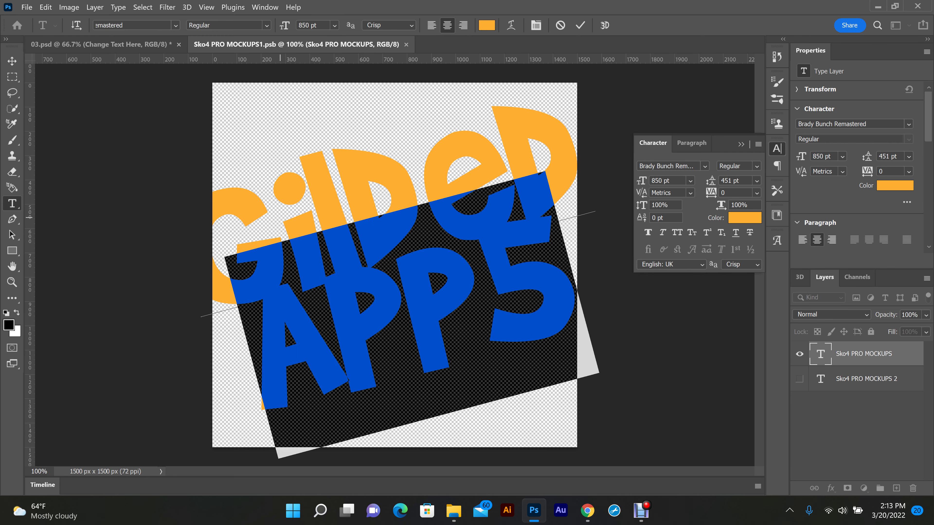
key(Return)
Step: Reduce the font size to 706 pt and commit the text edit
key(ctrl+a)
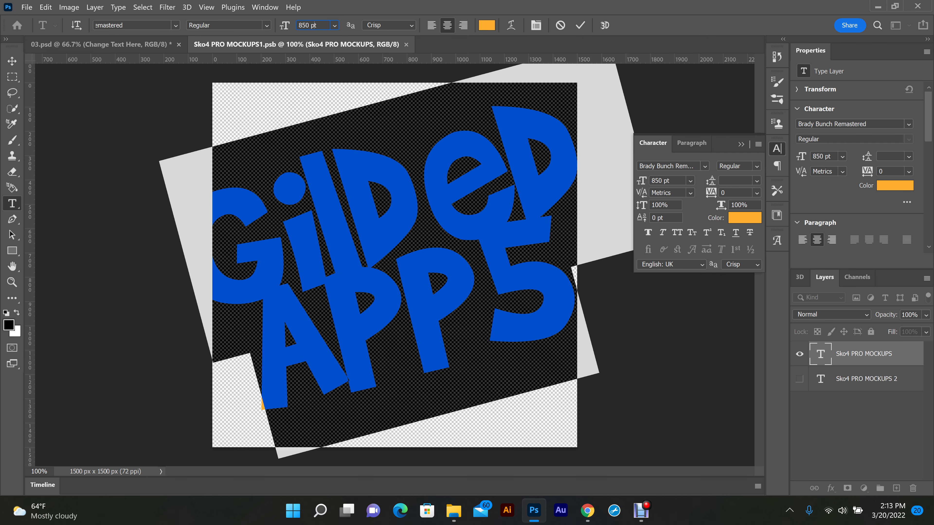
key(Down)
key(Down)
key(Down)
key(Down)
key(Down)
key(Down)
key(Down)
key(Down)
key(Down)
key(Down)
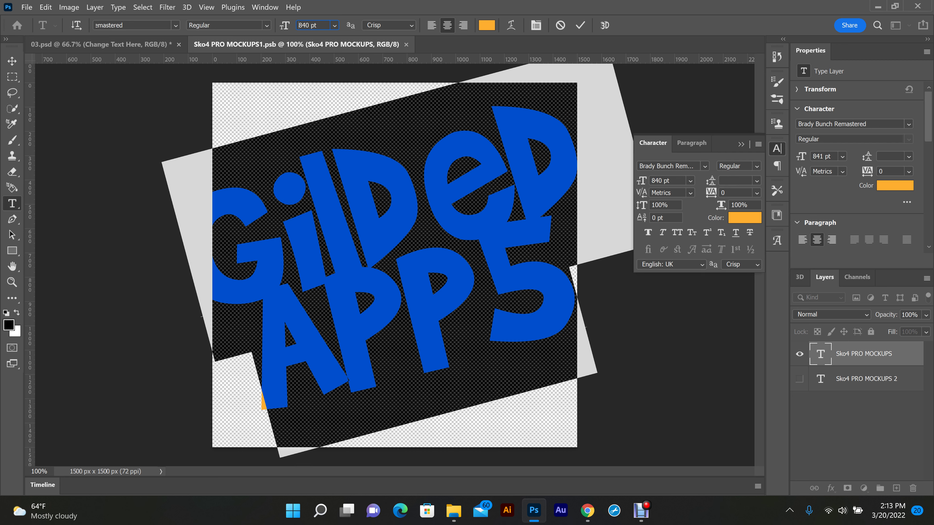
key(Down)
key(Down)
key(Down)
key(Down)
key(Down)
key(Down)
key(Down)
key(Down)
key(Down)
key(Down)
key(Down)
key(Down)
key(Down)
key(Down)
key(Down)
key(Down)
key(Down)
key(Down)
key(Down)
key(Down)
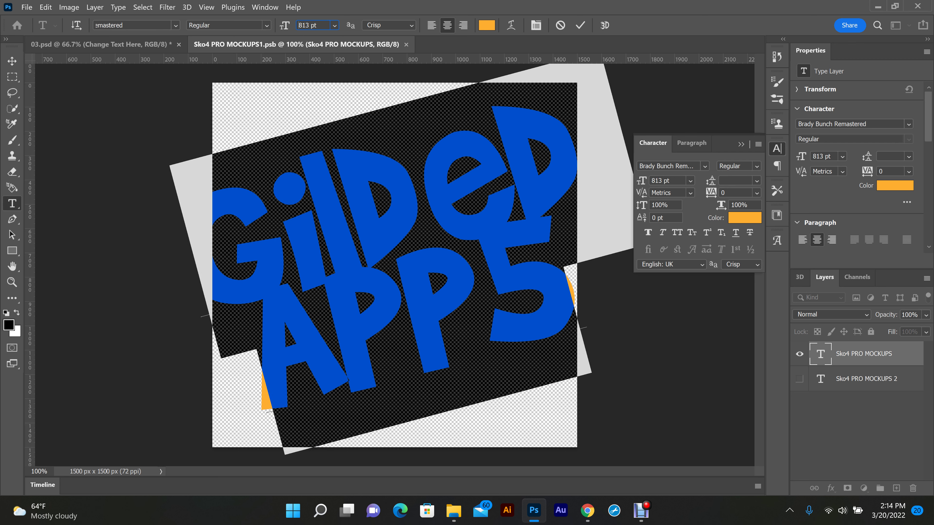
key(Down)
key(Down)
key(Down)
key(Down)
key(Down)
key(Down)
key(Down)
key(Down)
key(Down)
key(Down)
key(Down)
key(Down)
key(Down)
key(Down)
key(Down)
key(Down)
key(Down)
key(Down)
key(Down)
key(Down)
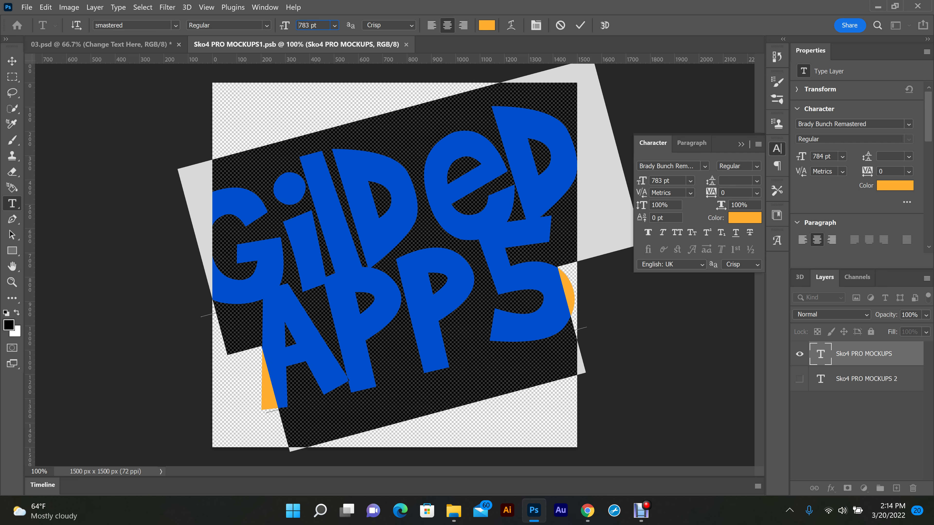
key(Down)
key(Down)
key(Down)
key(Down)
key(Down)
key(Down)
key(Down)
key(Down)
key(Down)
key(Down)
key(Down)
key(Down)
key(Down)
key(Down)
key(Down)
key(Down)
key(Down)
key(Down)
key(Down)
key(Down)
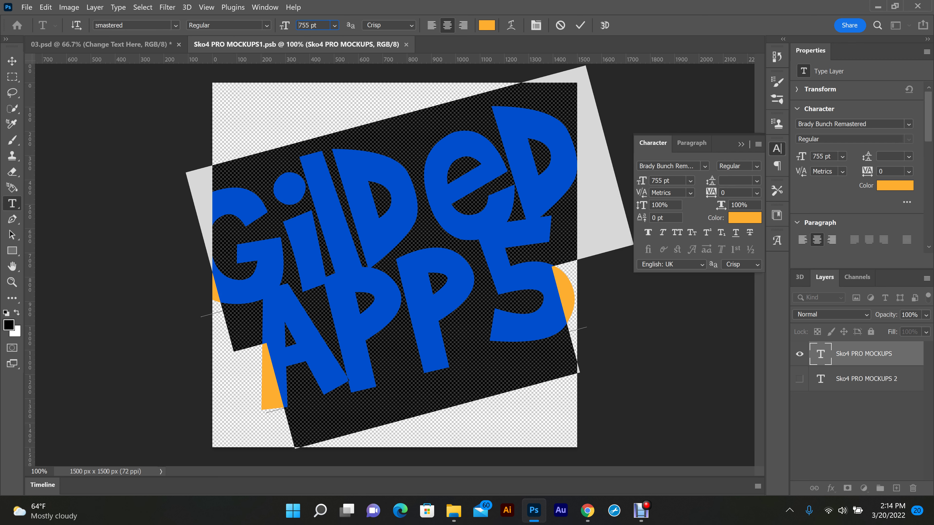
key(Down)
key(Down)
key(Down)
key(Down)
key(Down)
key(Down)
key(Down)
key(Down)
key(Down)
key(Down)
key(Down)
key(Down)
key(Down)
key(Down)
key(Down)
key(Down)
key(Down)
key(Down)
key(Down)
key(Down)
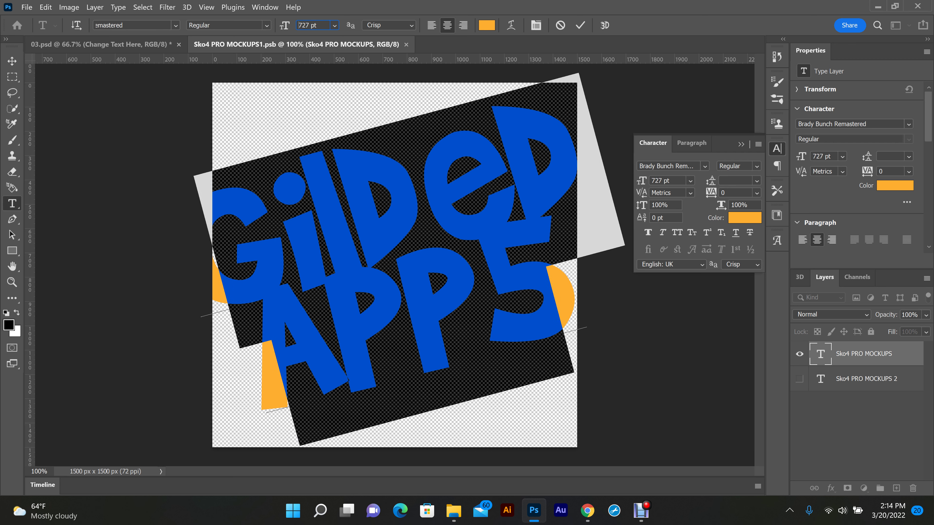
key(Down)
key(Down)
key(Down)
key(Down)
key(Down)
key(Down)
key(Down)
key(Down)
key(Down)
key(Down)
key(Down)
key(Down)
key(Down)
key(Down)
key(Down)
key(Down)
key(Down)
key(Down)
key(Down)
key(Down)
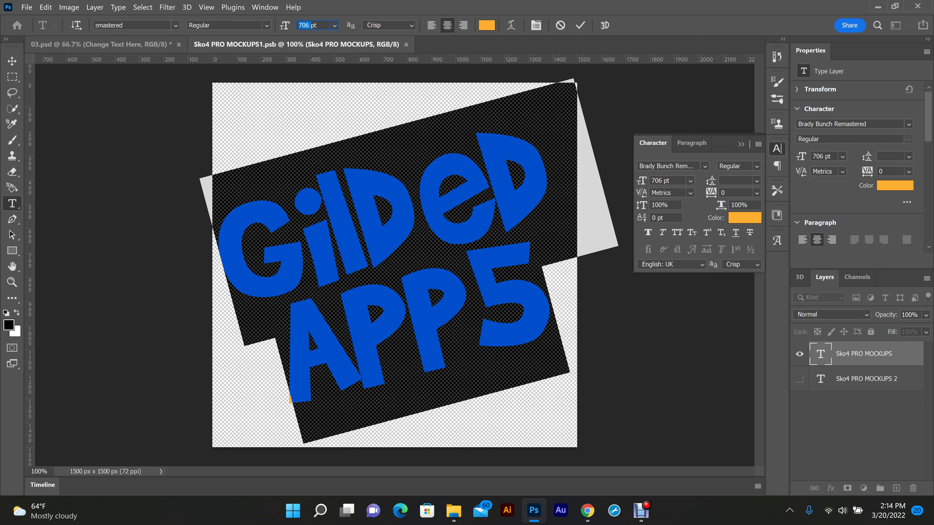
click(12, 60)
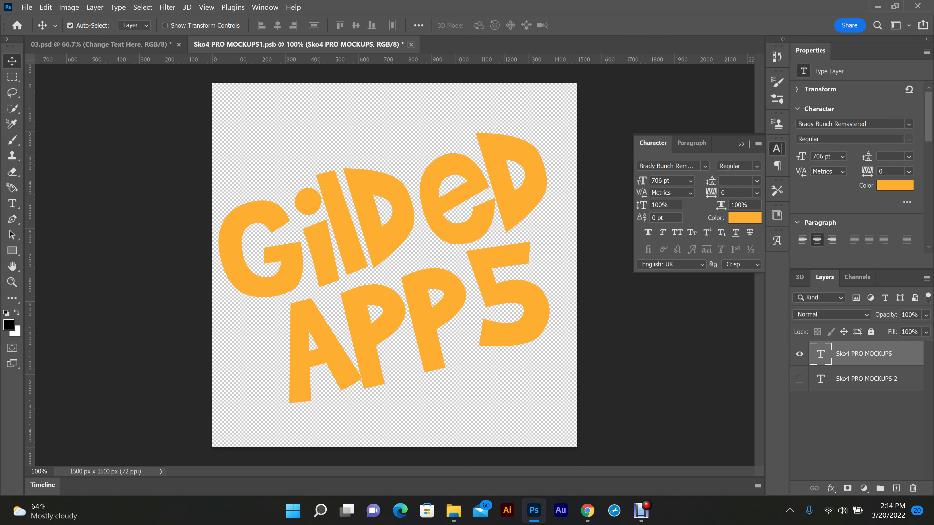
Step: Close Sko4 PRO MOCKUPS1.psb, saving the GILDED APP5 text changes
key(ctrl+w)
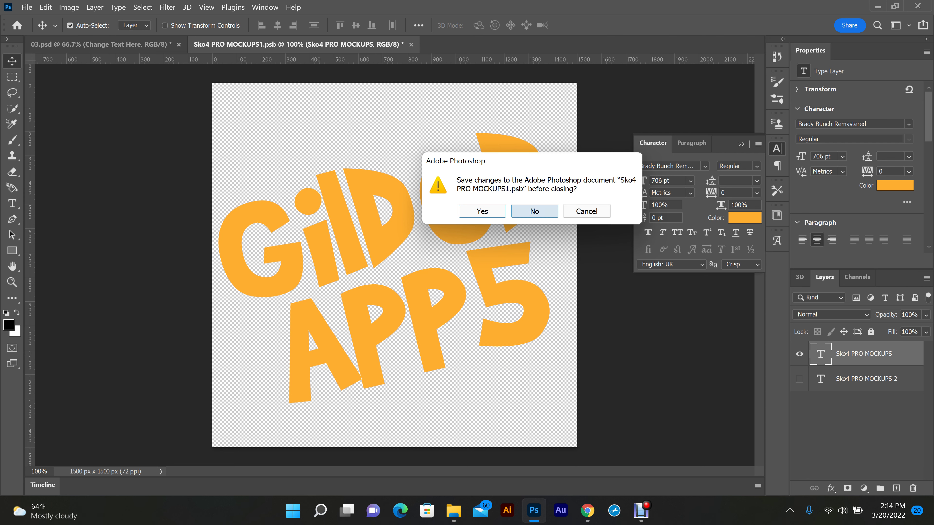
key(Left)
key(Return)
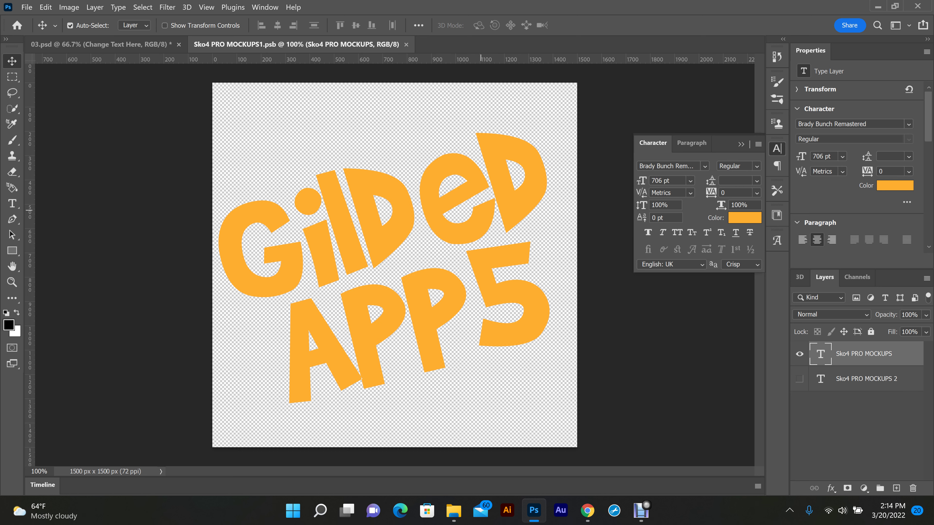
Step: Close the smart-object tab to return to 03.psd, now showing GILDED APP5
key(ctrl+w)
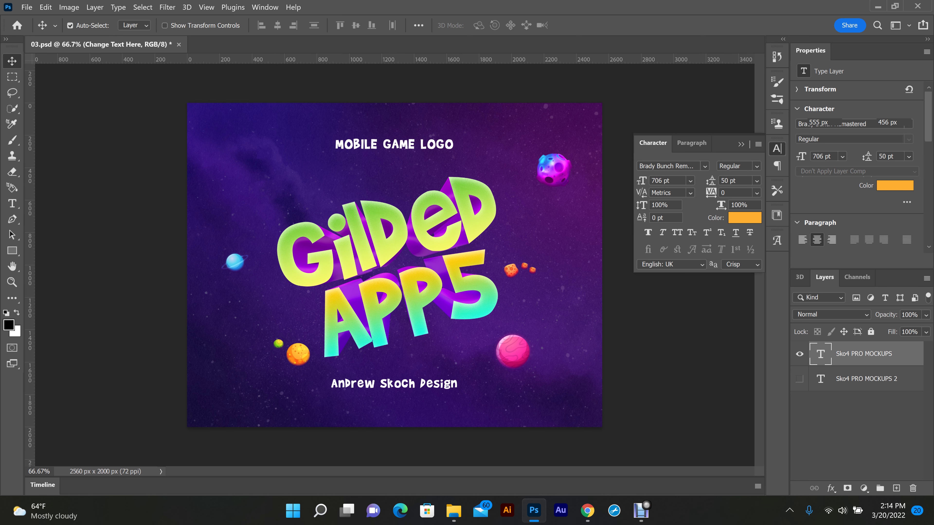